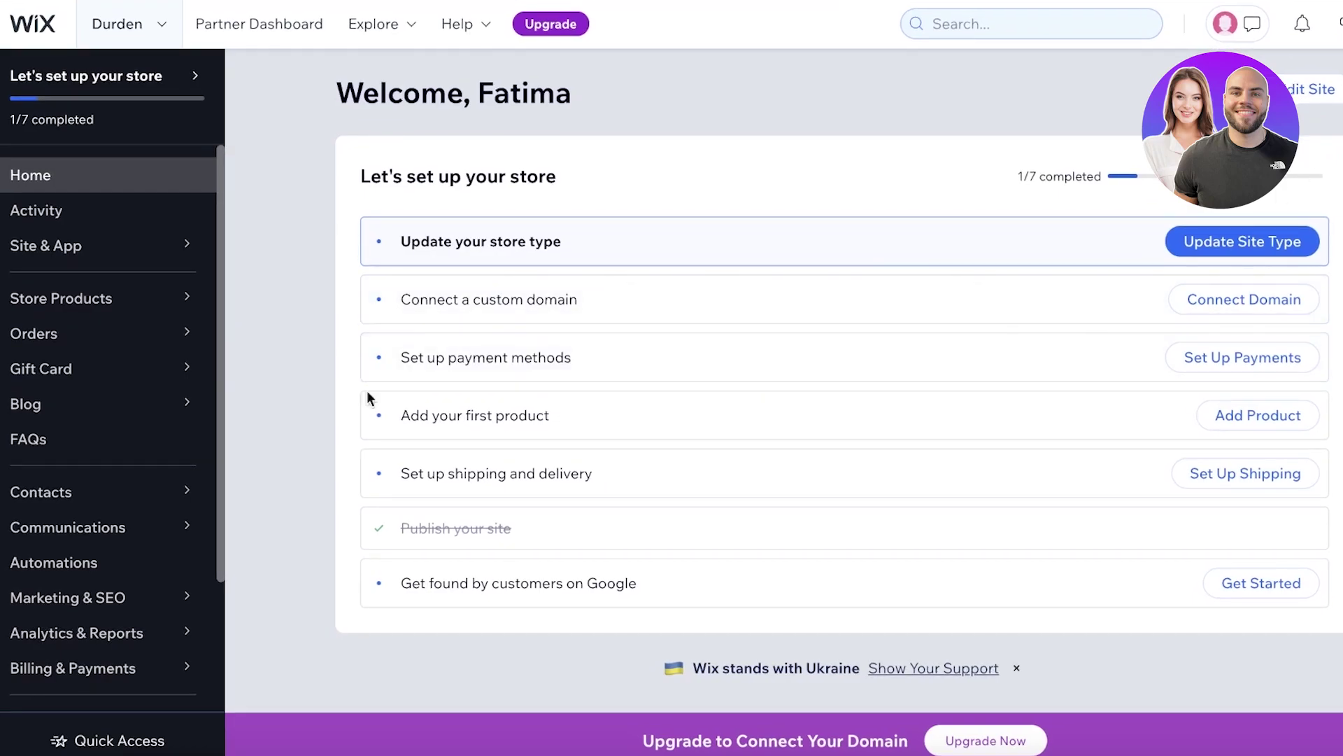
View the store's product list and its product categories
left_click(112, 297)
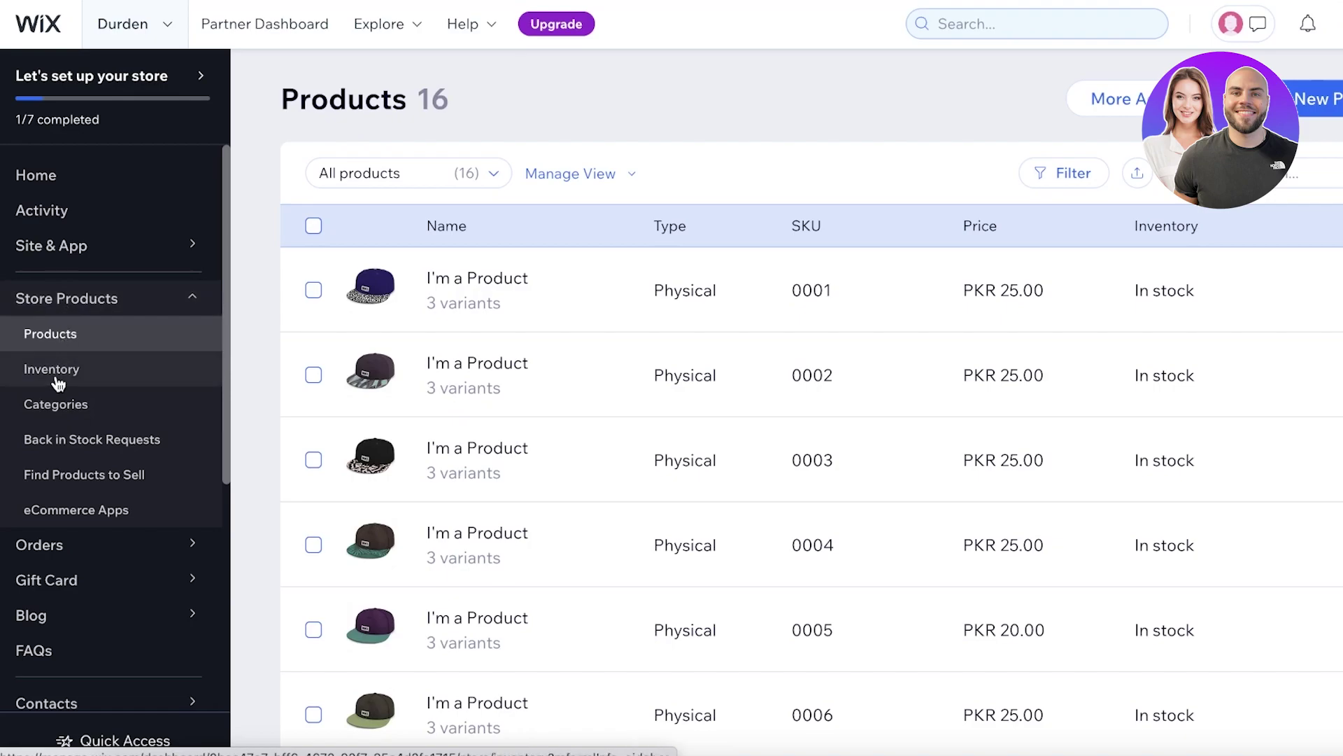
left_click(38, 417)
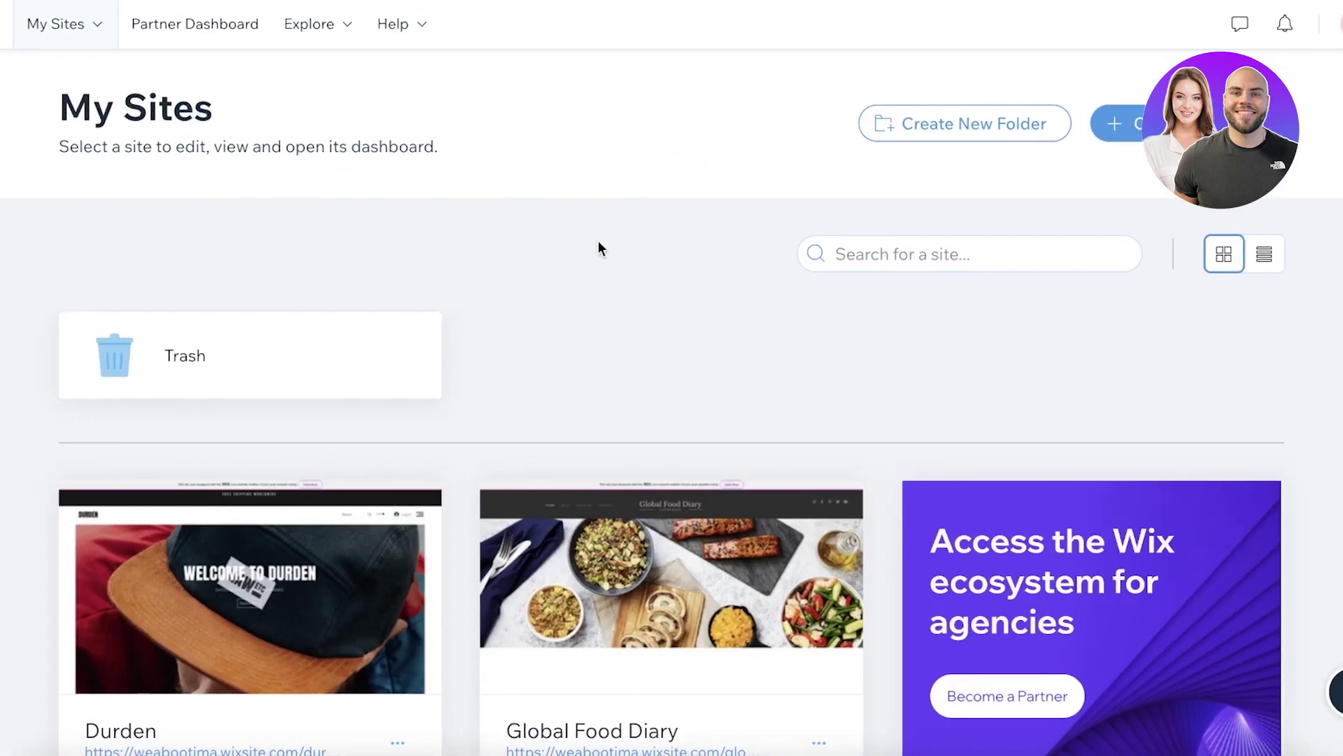
scroll(315, 503, "down", 3)
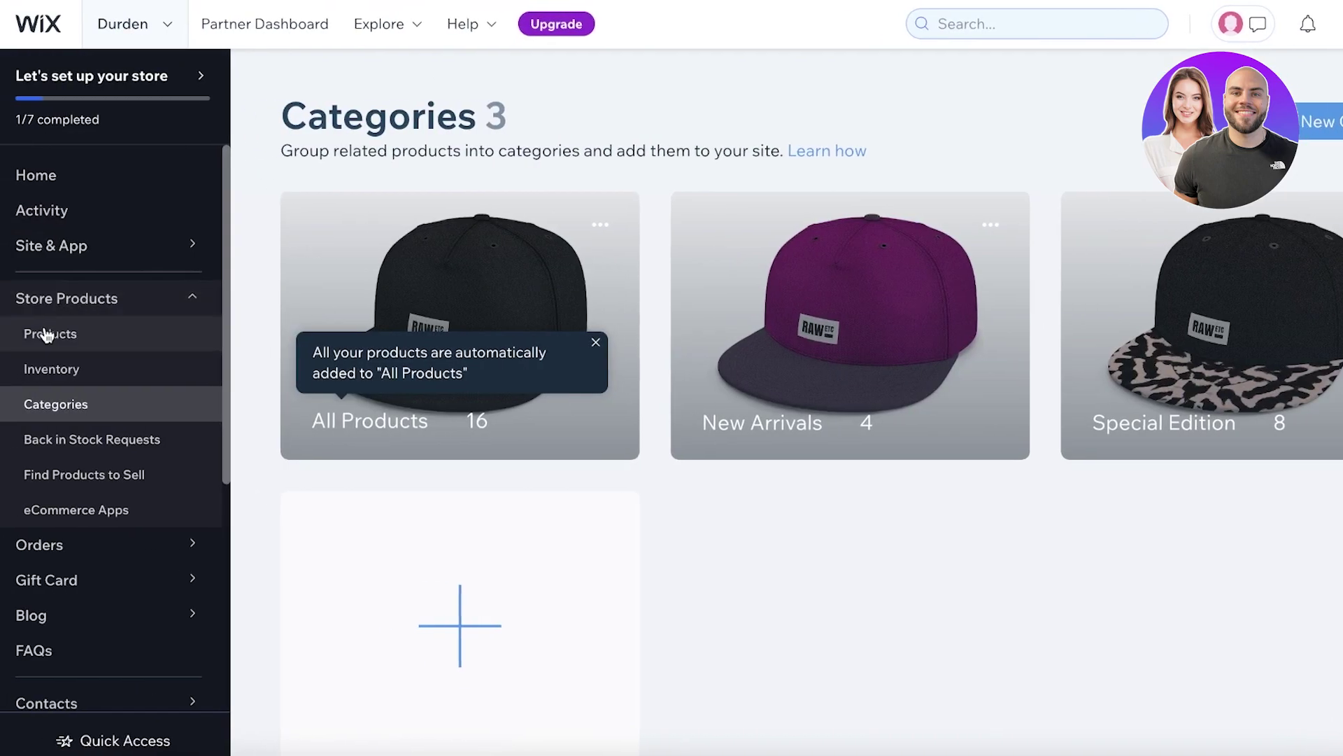
Delete all the sample products from the store's product list
left_click(49, 334)
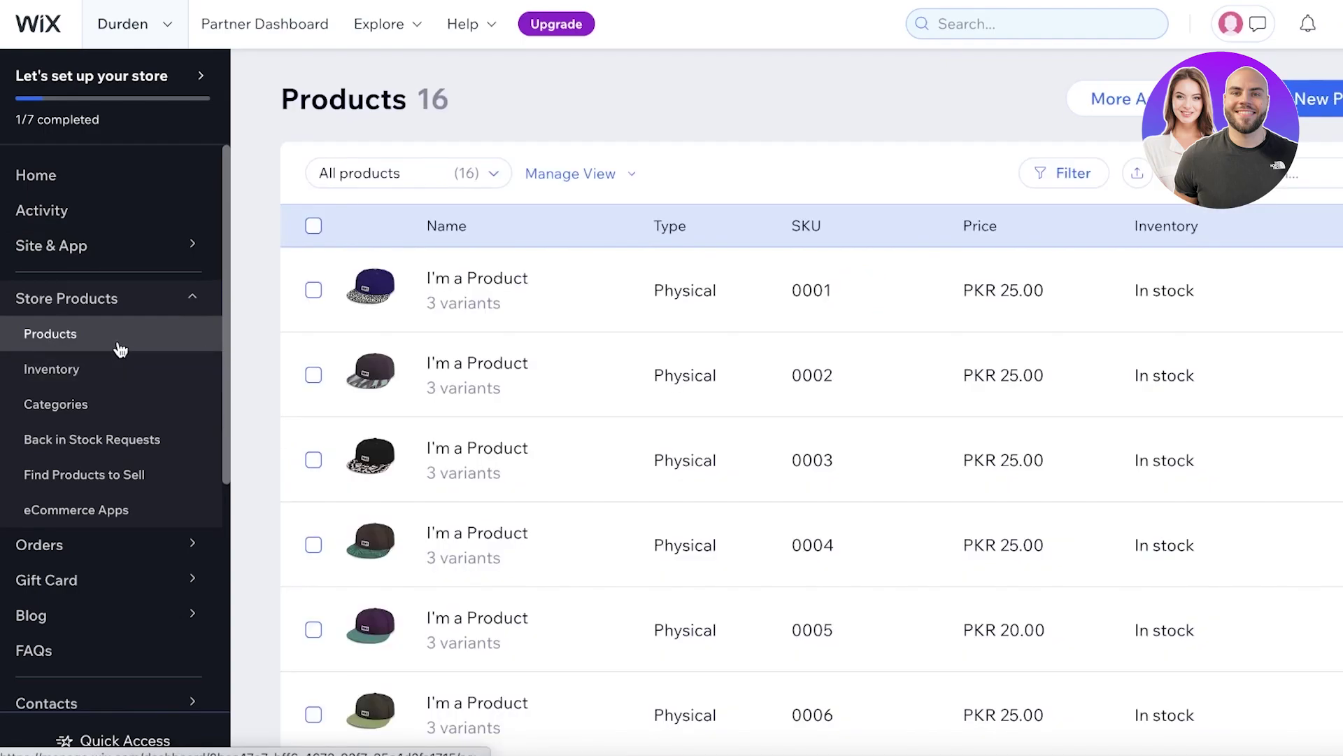
left_click(313, 225)
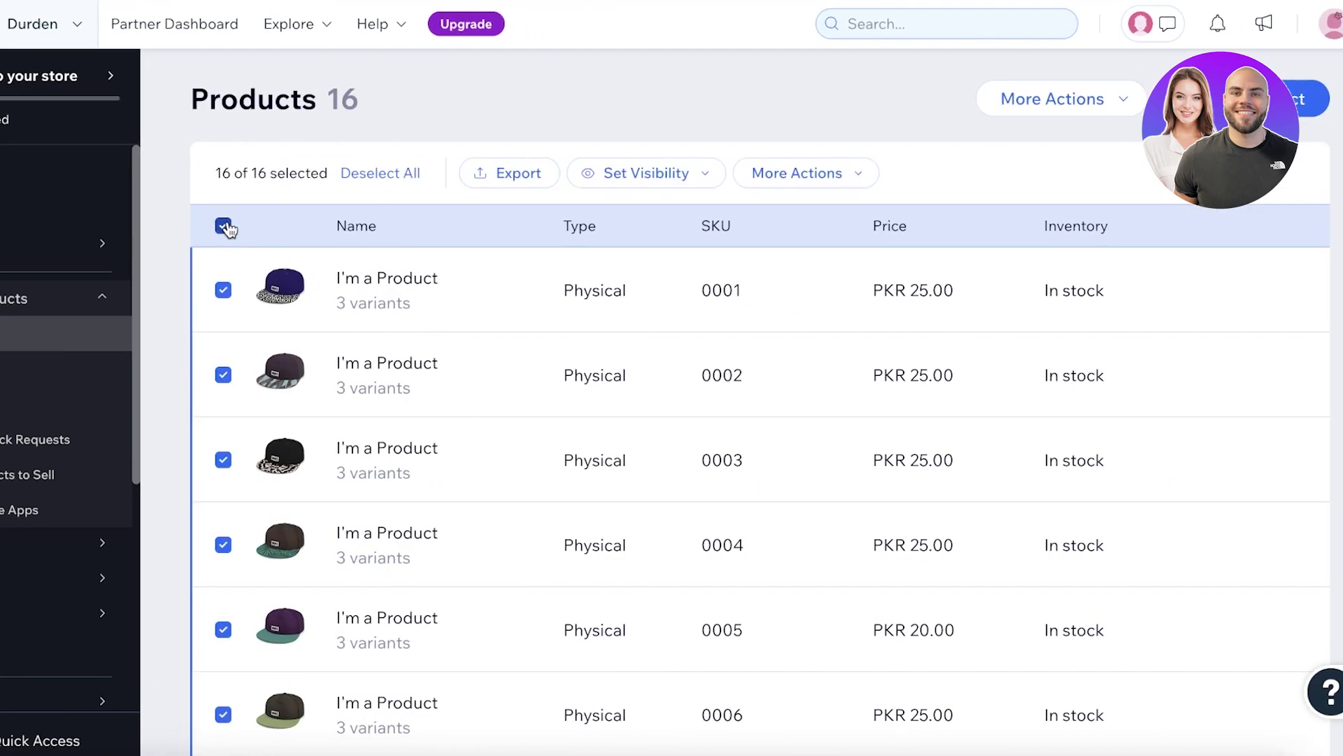
left_click(801, 172)
left_click(689, 486)
left_click(893, 498)
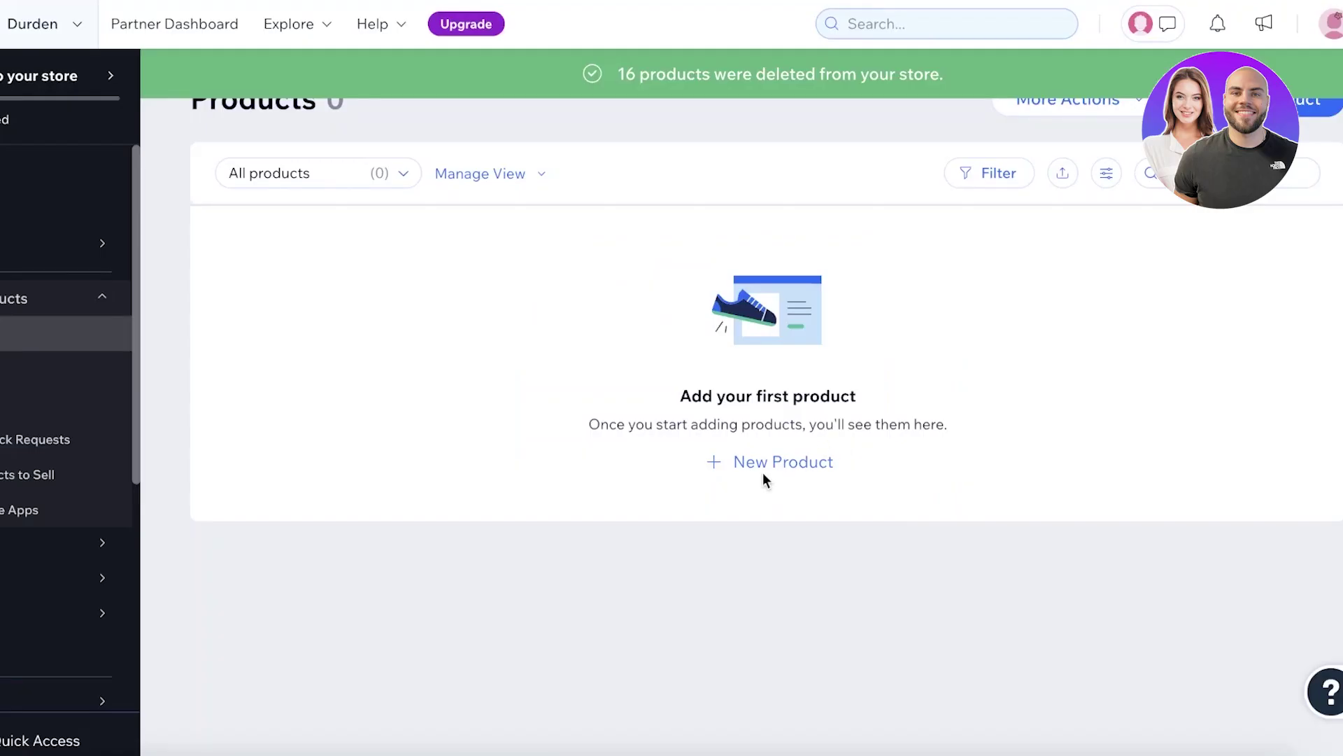
Start a new physical product and name it Flats
left_click(766, 463)
left_click(734, 532)
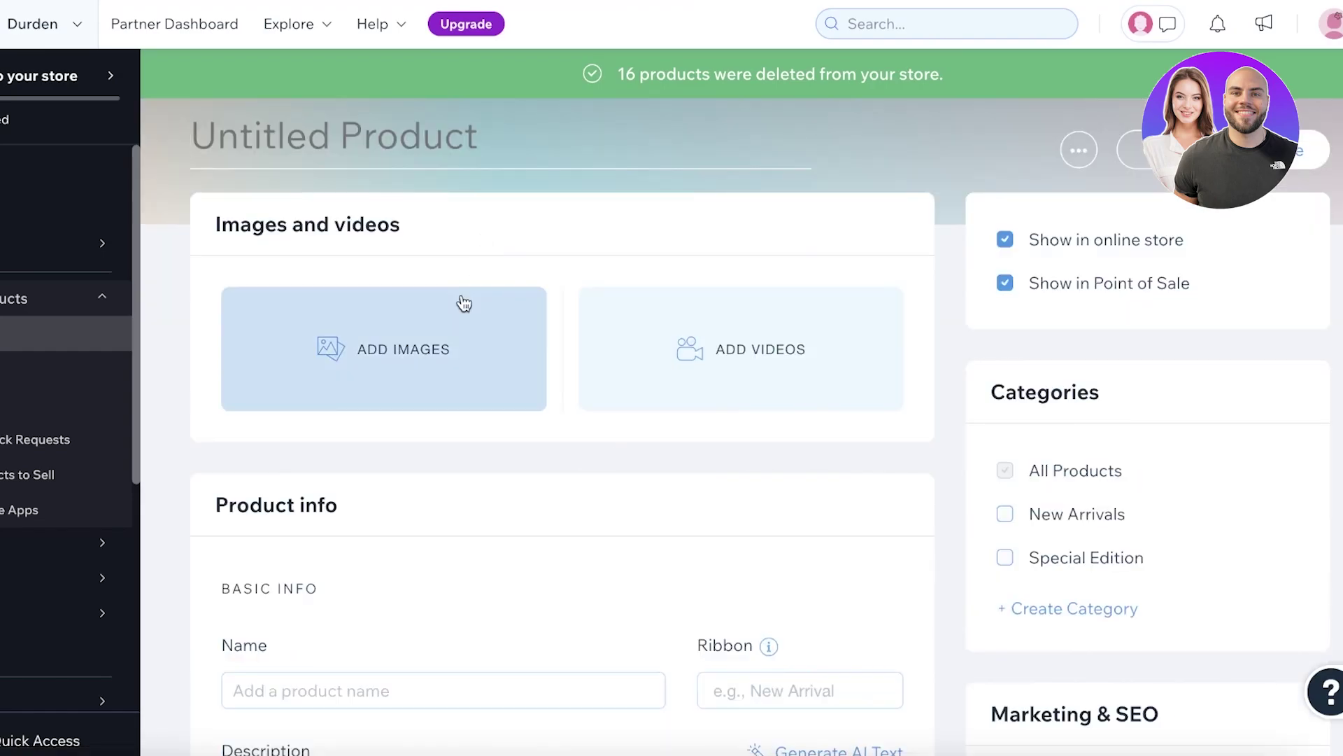
left_click(469, 133)
type("Flats")
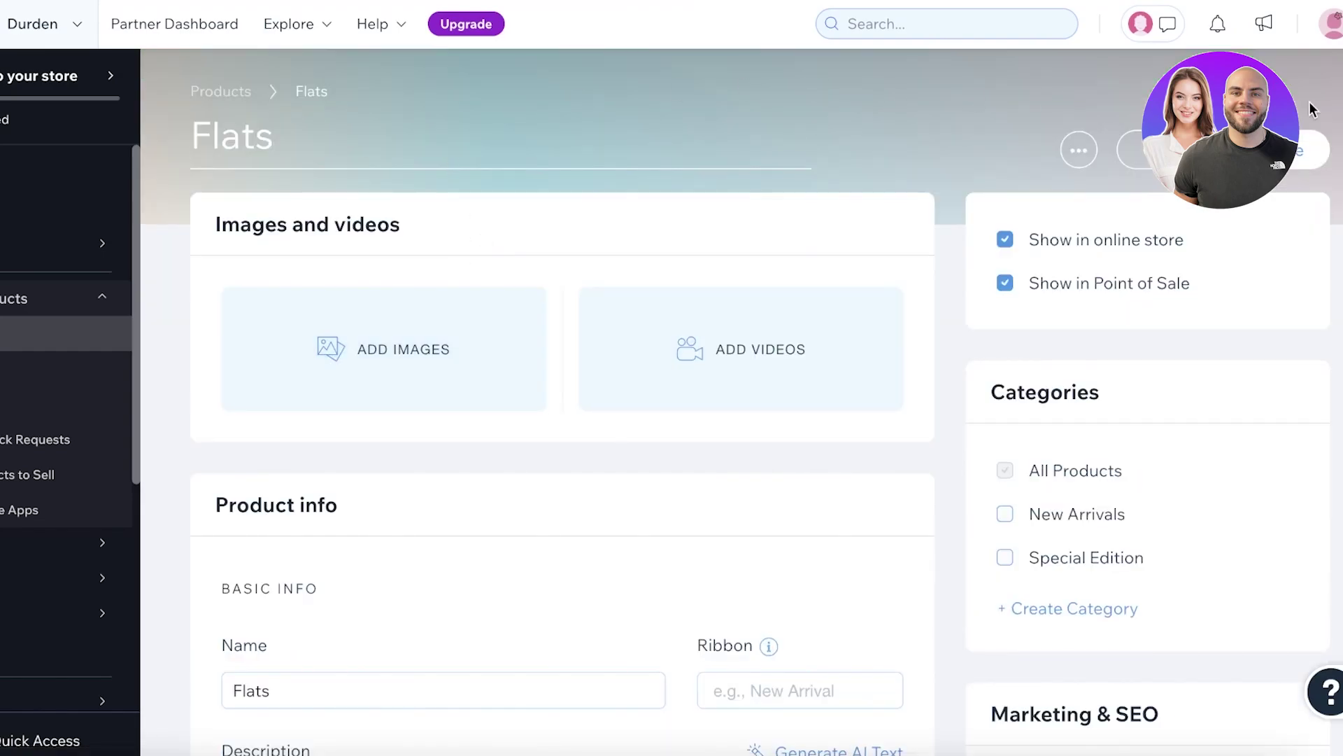
Set the price of the Flats product to 44 and save the product
scroll(1120, 406, "down", 1)
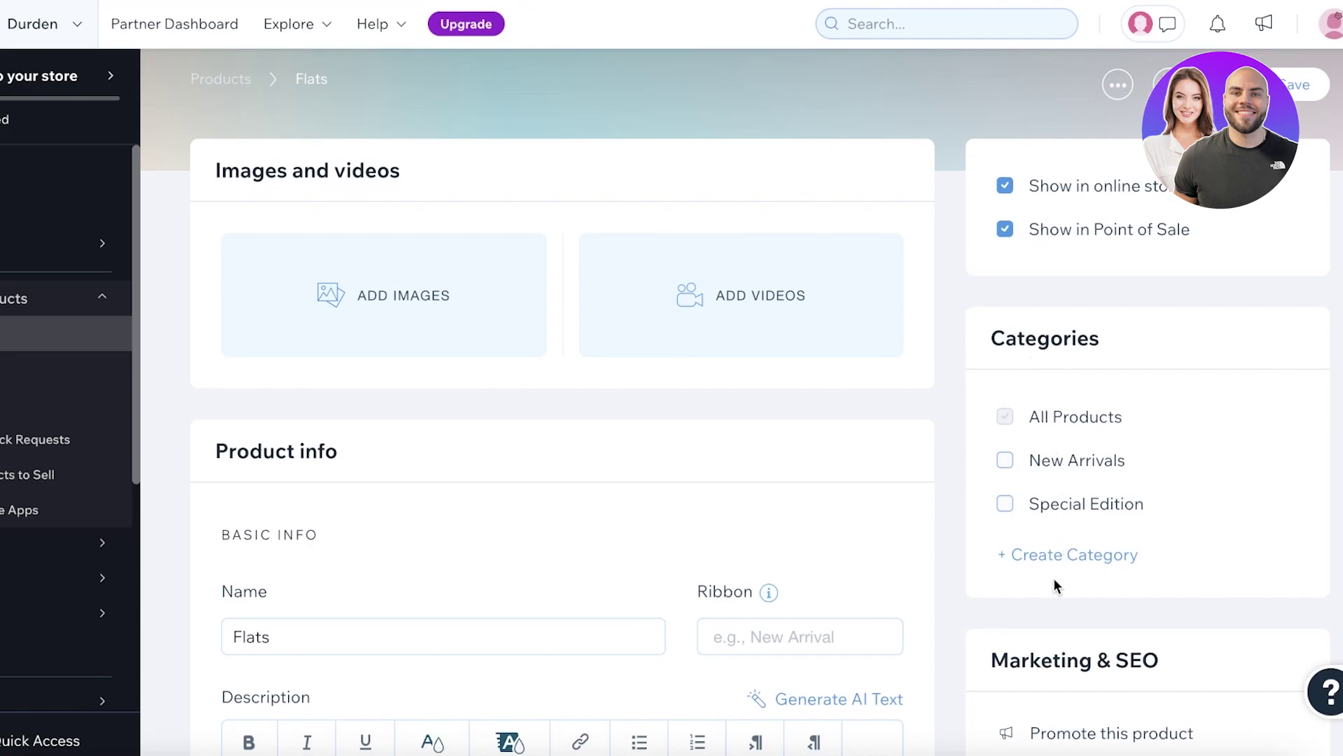
left_click(1315, 91)
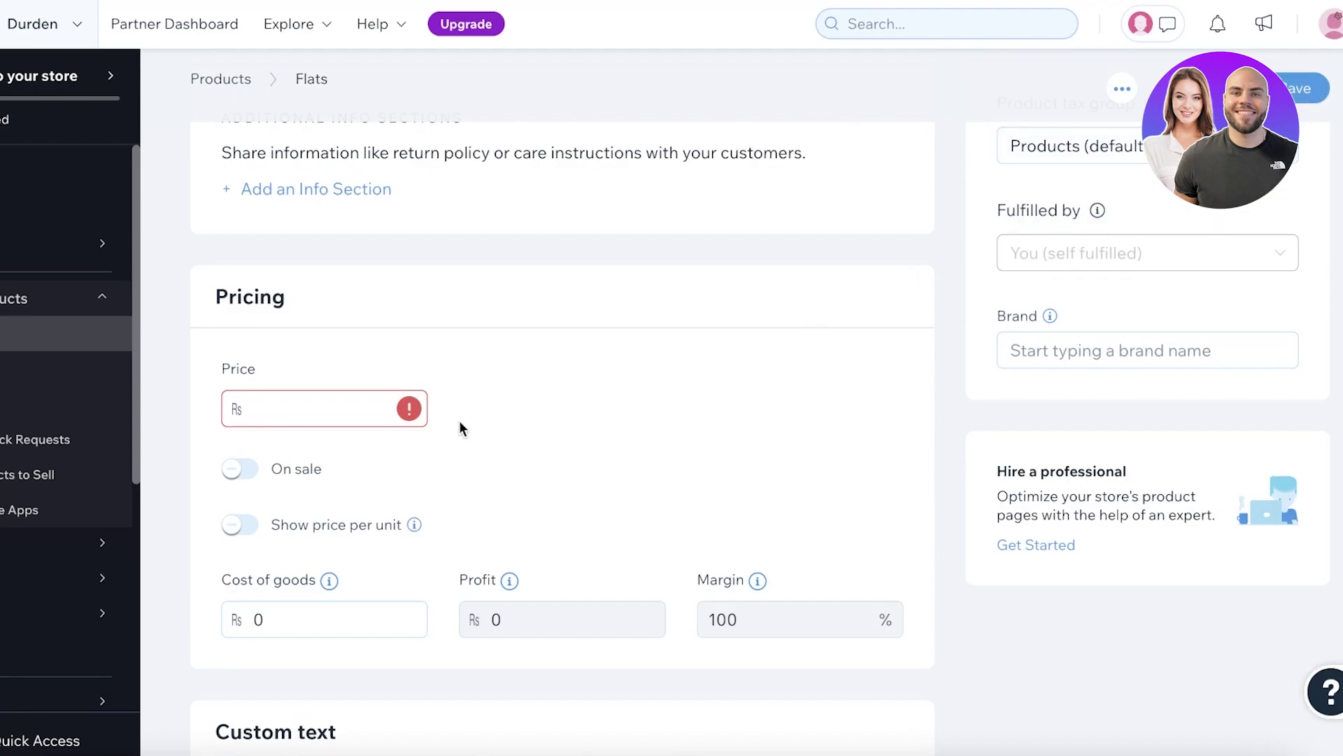
type("44")
left_click(1304, 89)
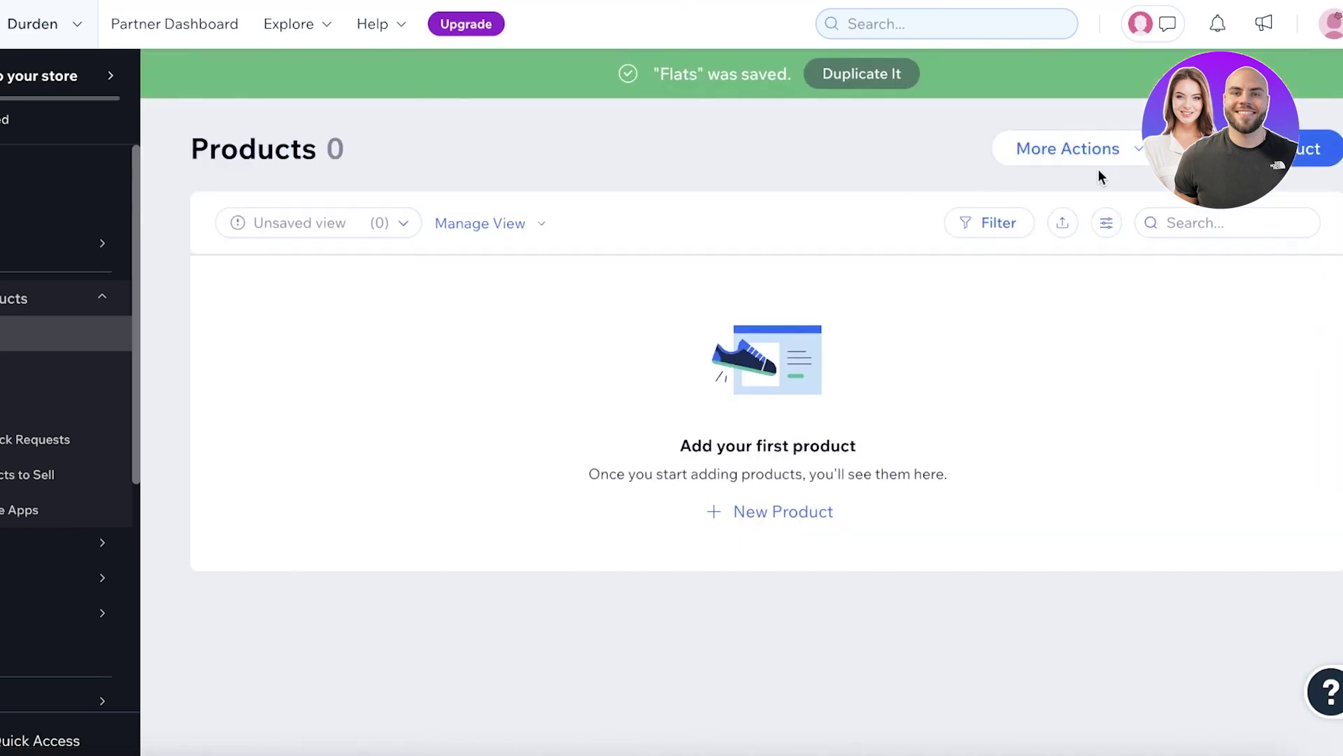
left_click(646, 86)
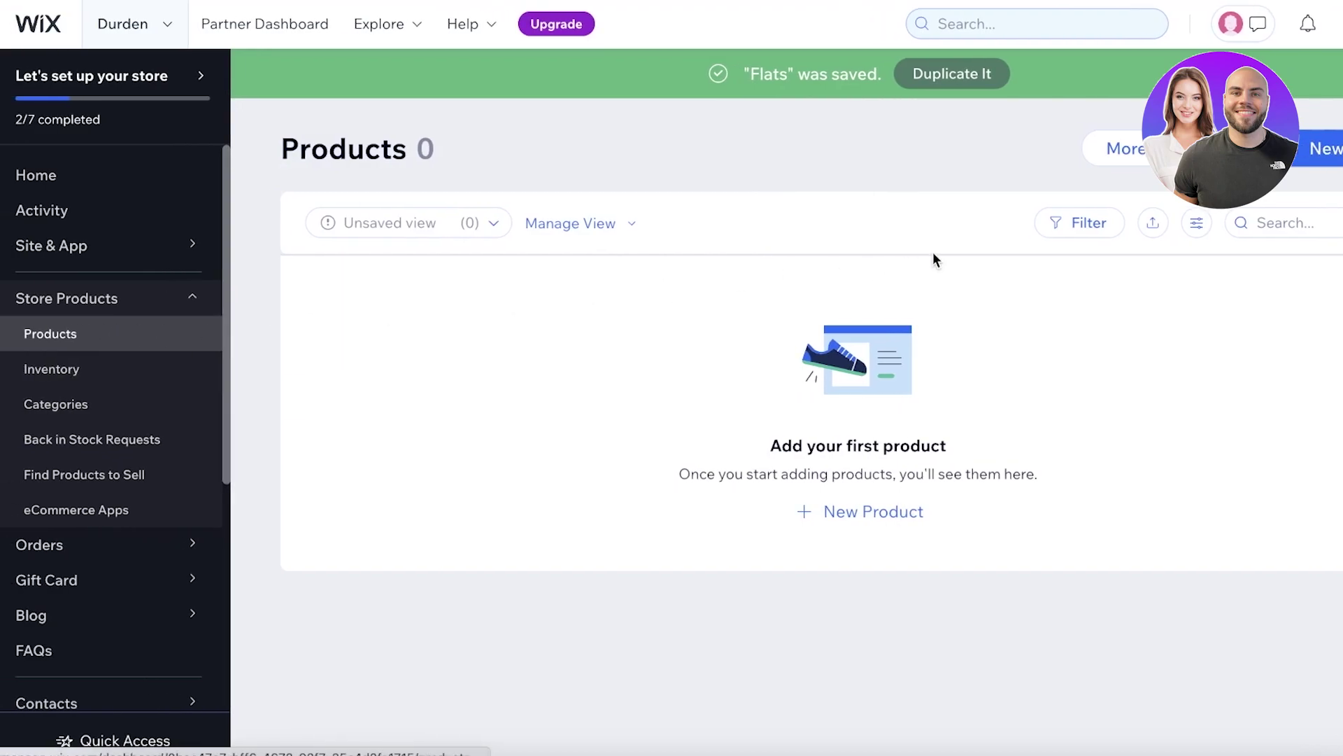
Create another product named Clutch Bag
left_click(90, 338)
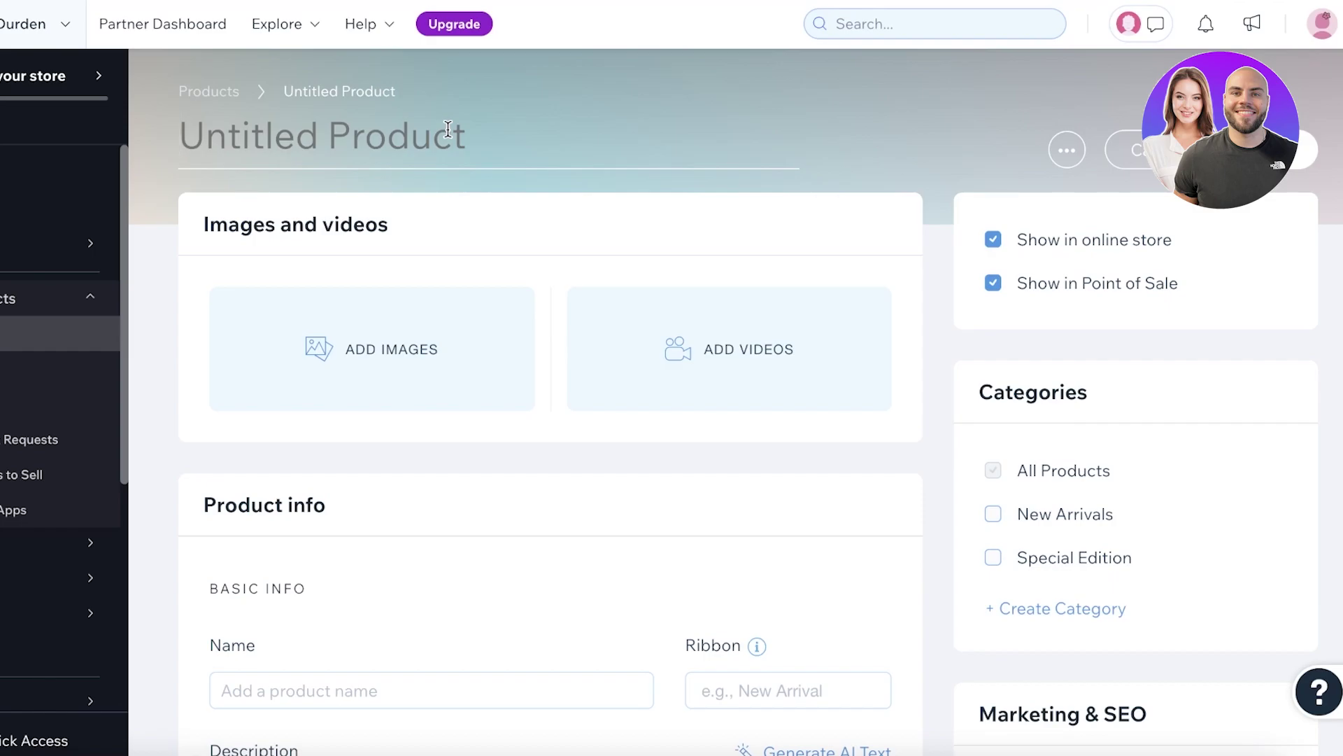
type("Clutch Bag")
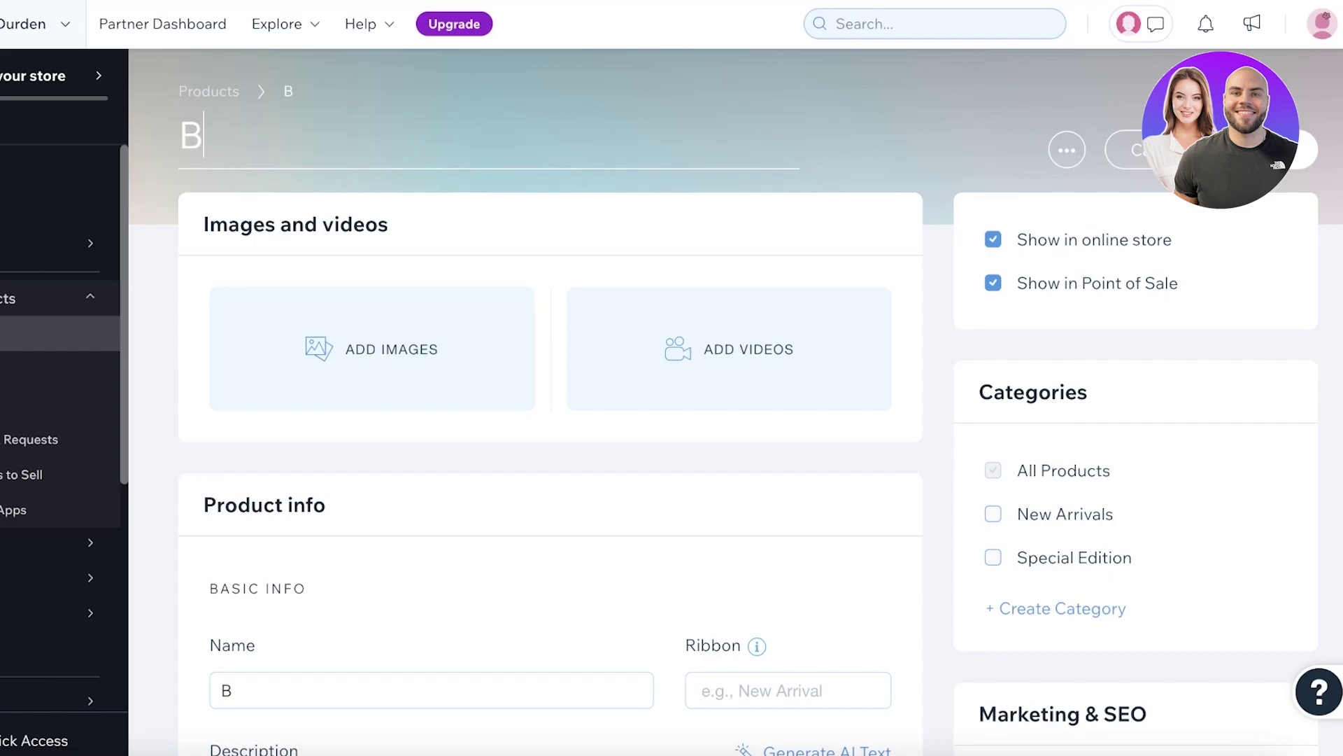
key("Return")
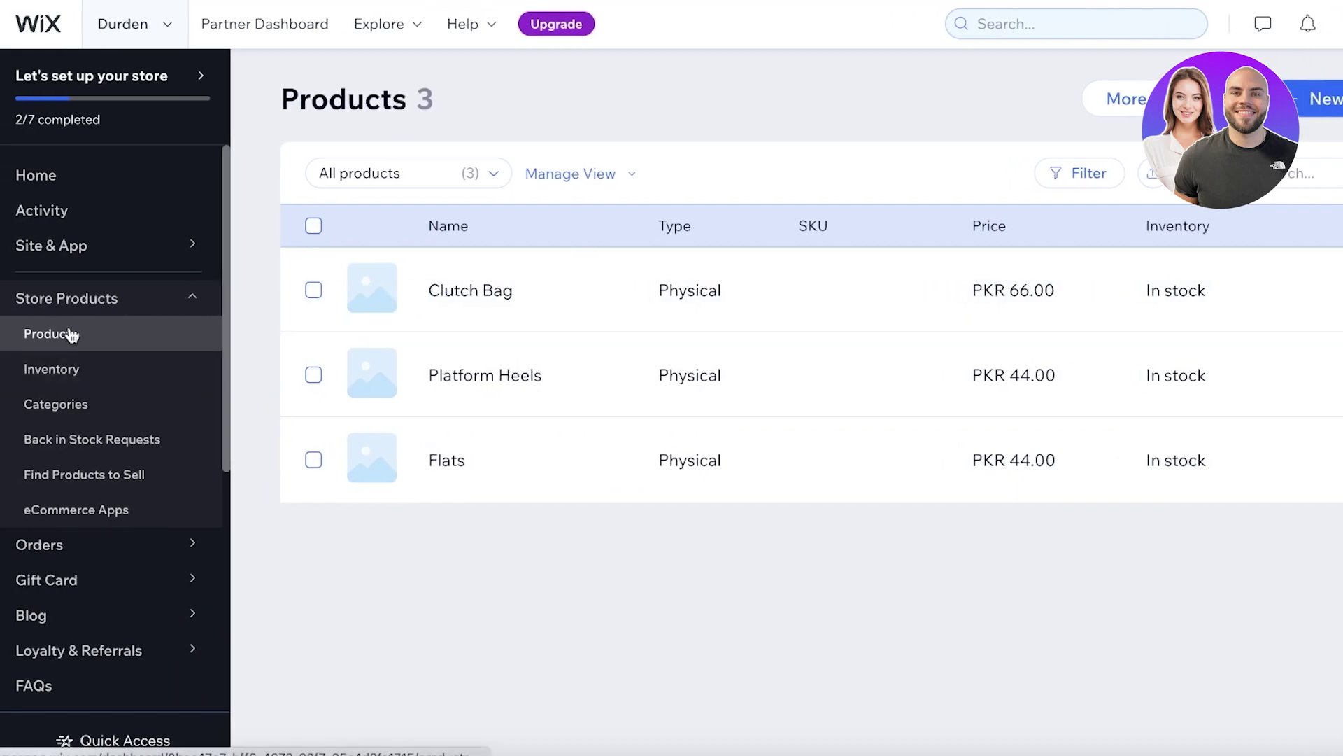
Delete the Special Edition category from the store's categories
left_click(56, 406)
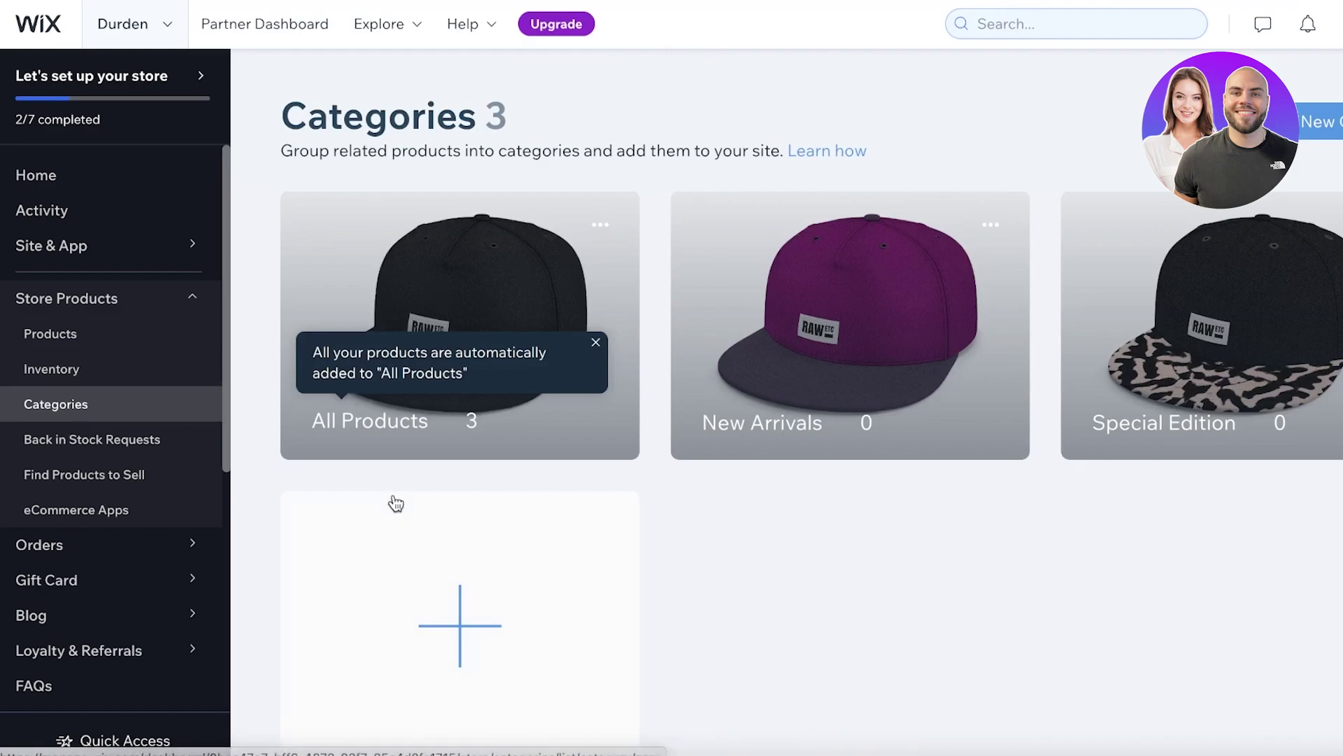
left_click(1289, 224)
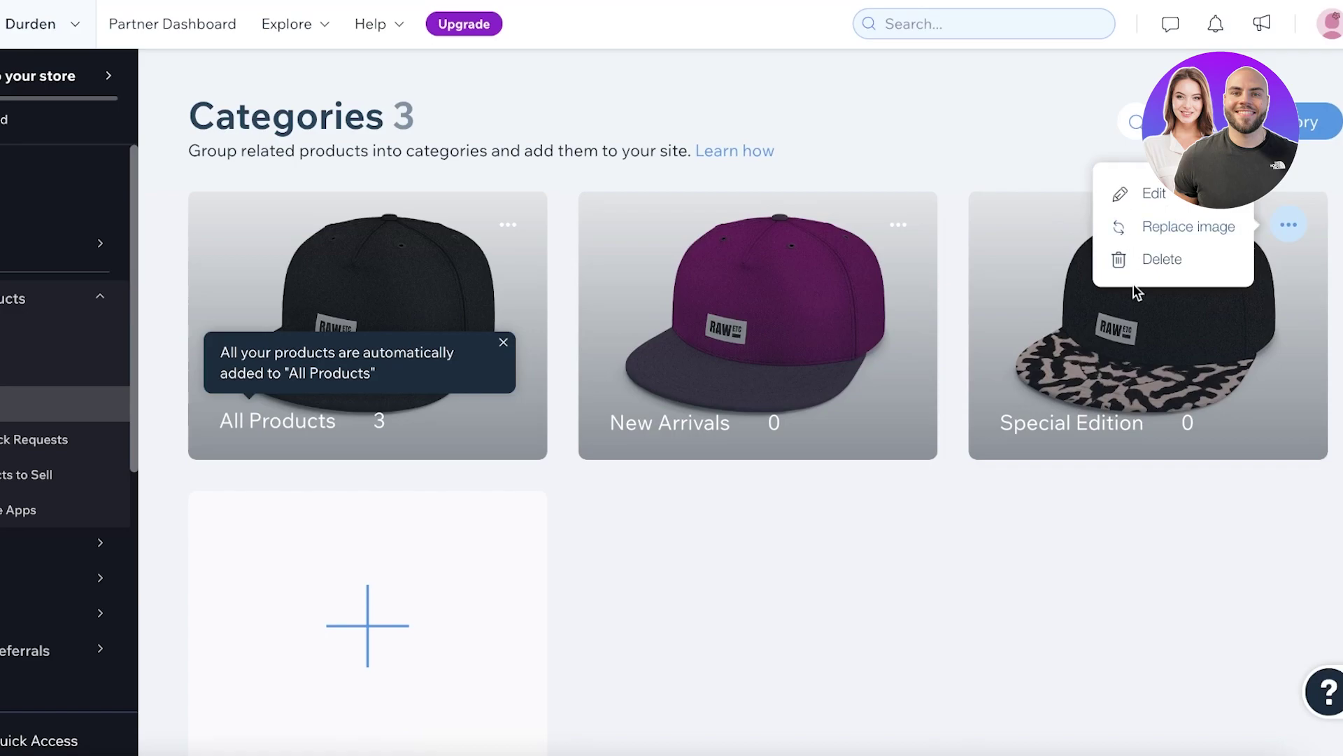
left_click(1157, 259)
left_click(870, 482)
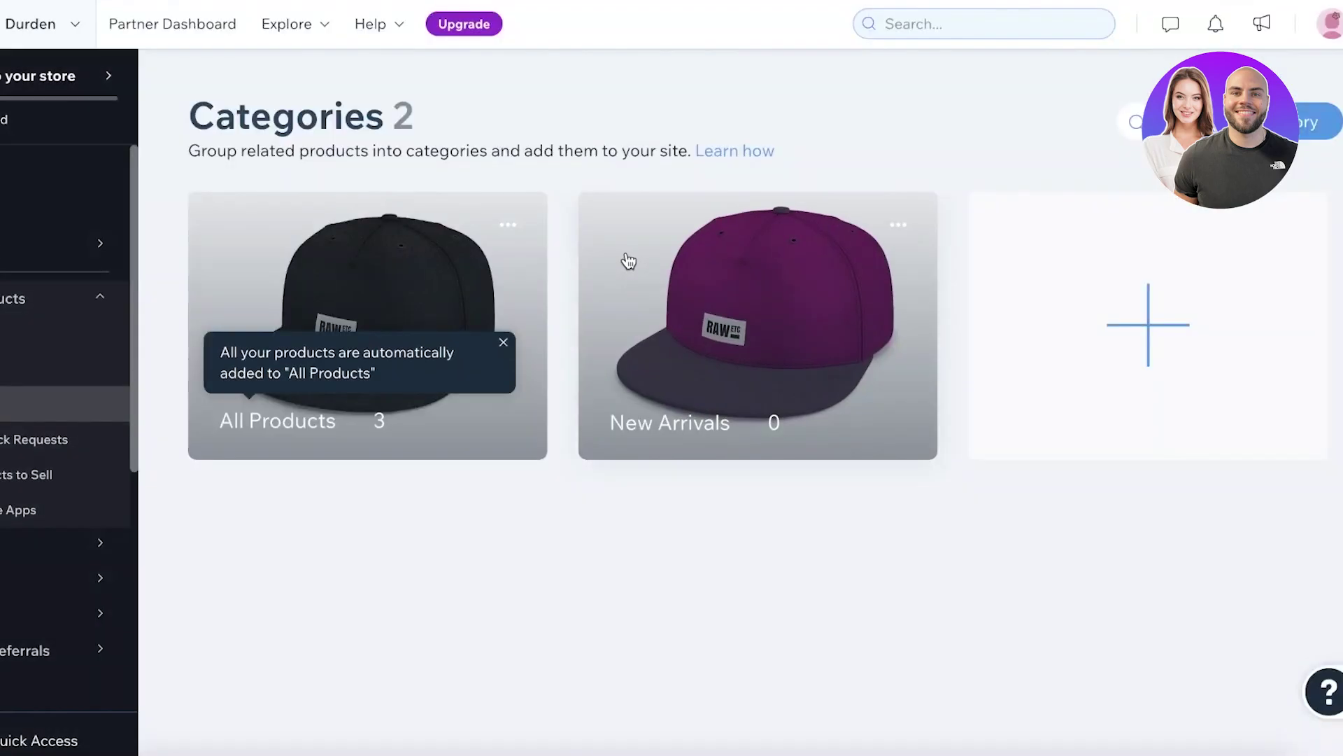
Delete the New Arrivals category from the store's categories
left_click(508, 225)
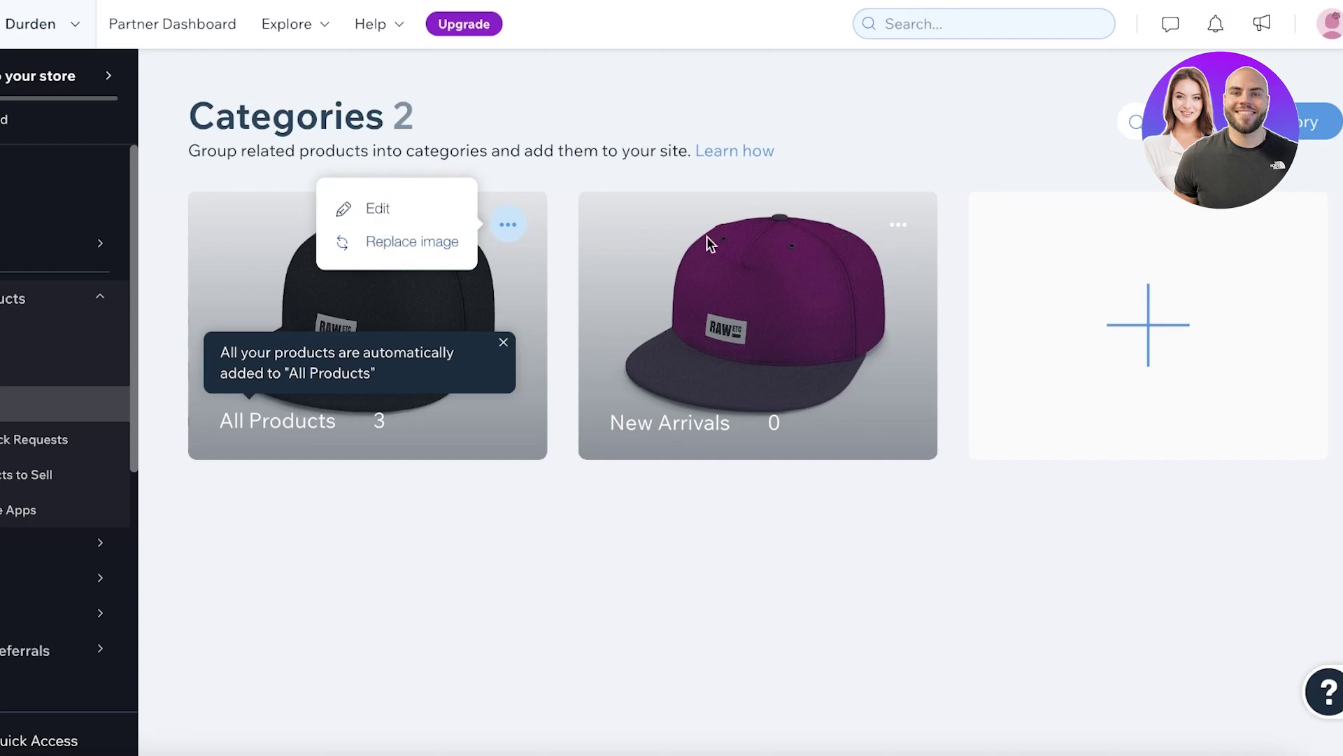
left_click(899, 224)
left_click(789, 256)
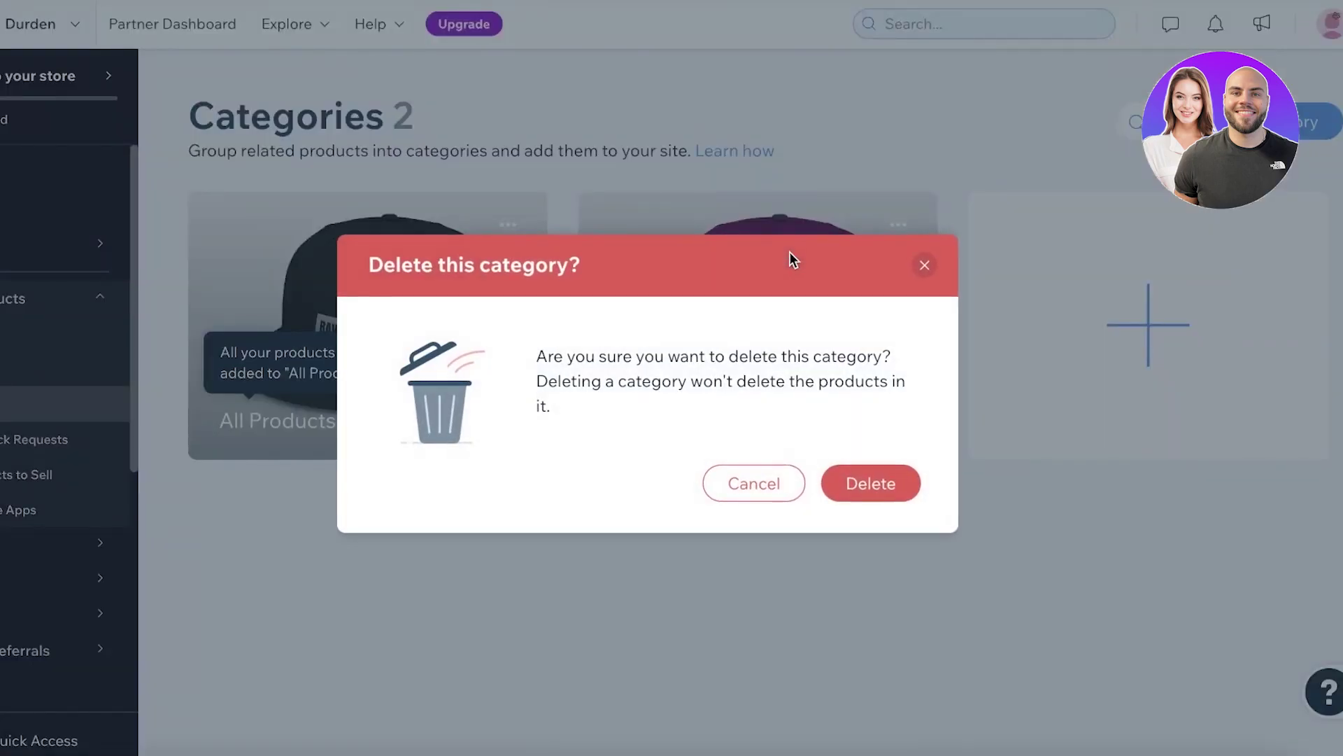
left_click(862, 482)
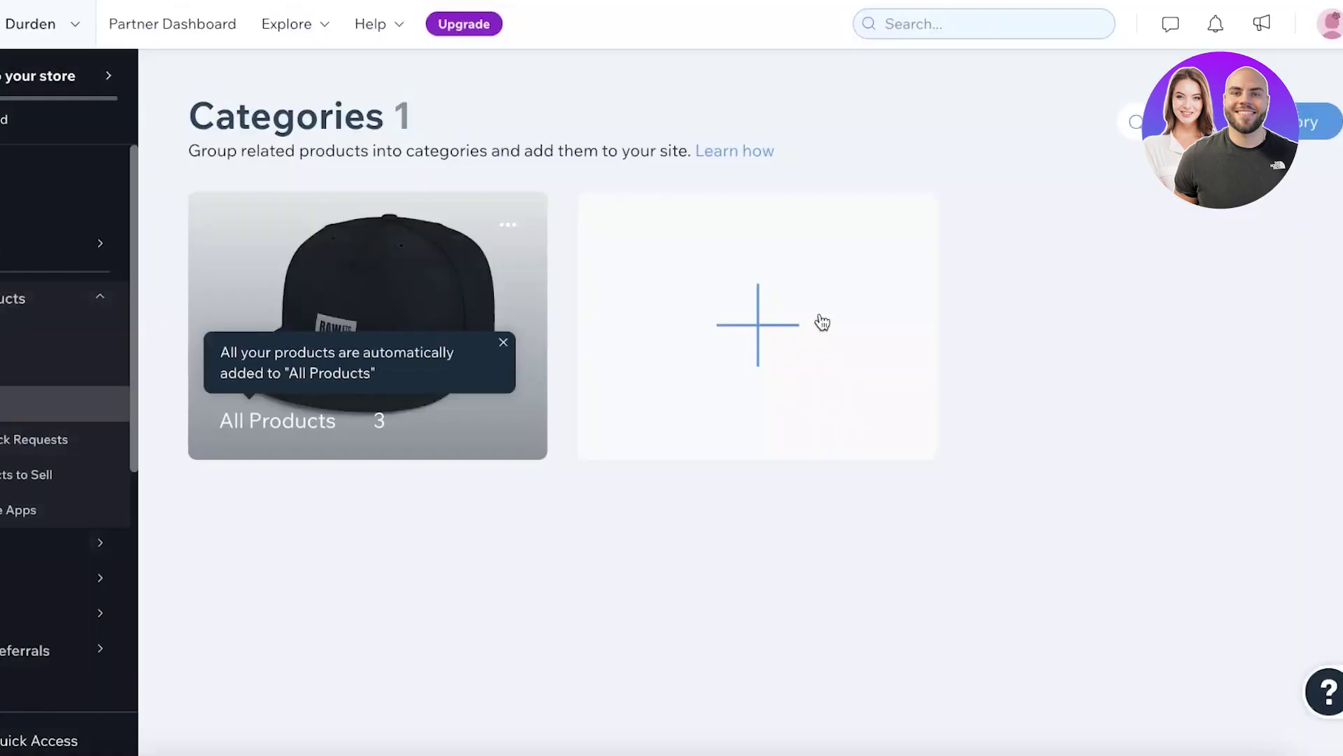
Create a category named Footwear and add the Platform Heels and Flats products to it
left_click(758, 324)
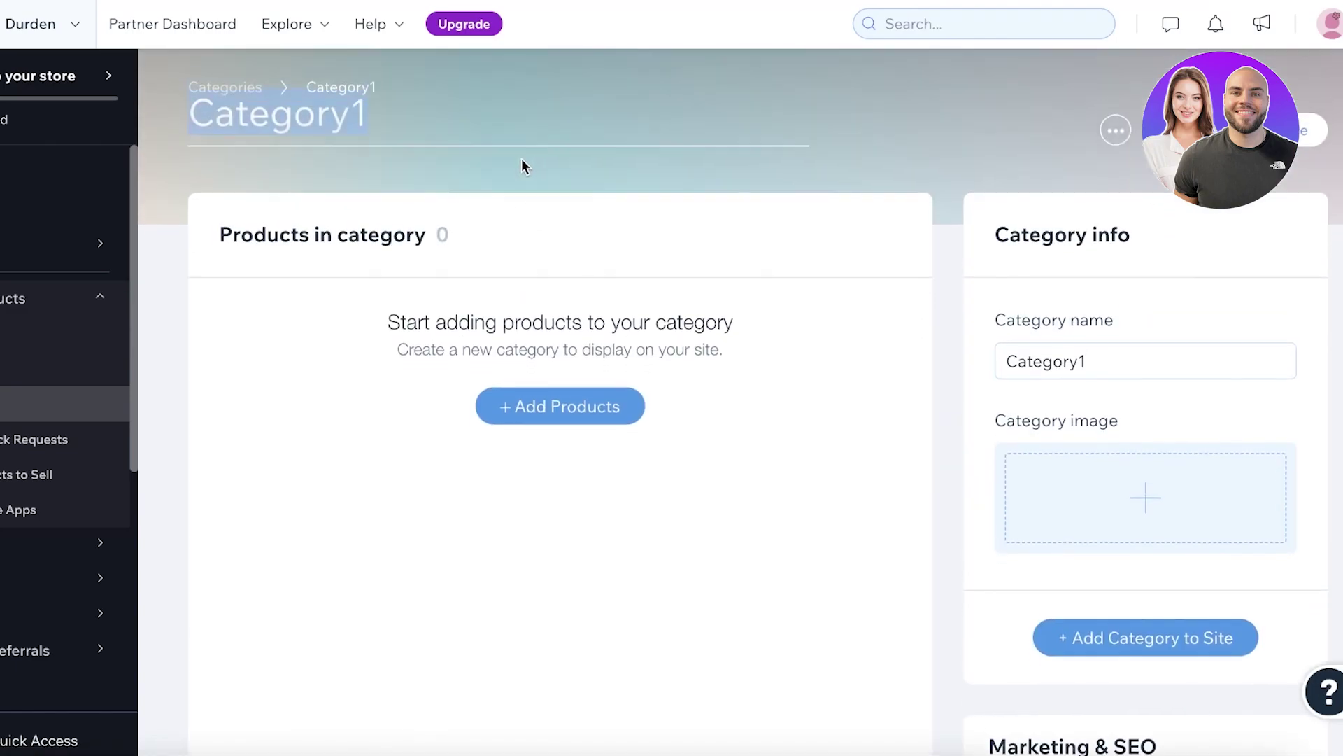
type("Footwear")
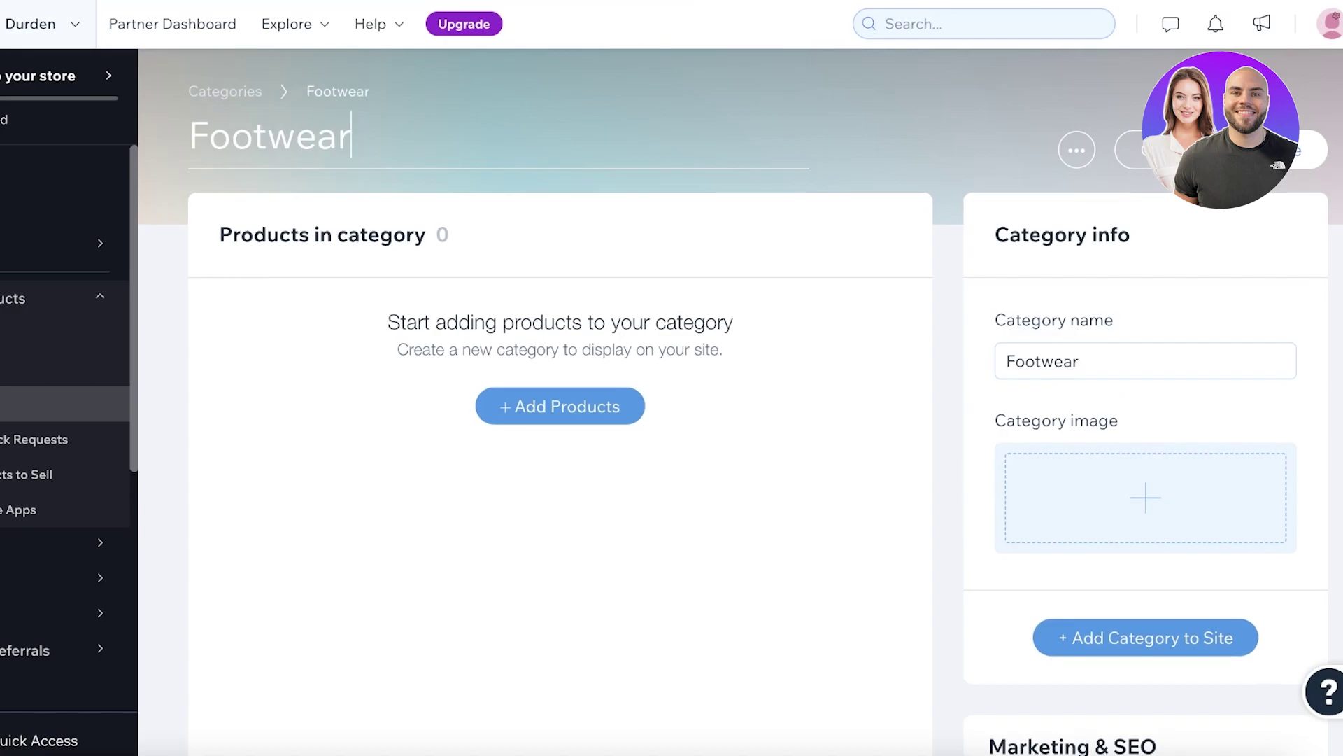
left_click(552, 414)
left_click(884, 378)
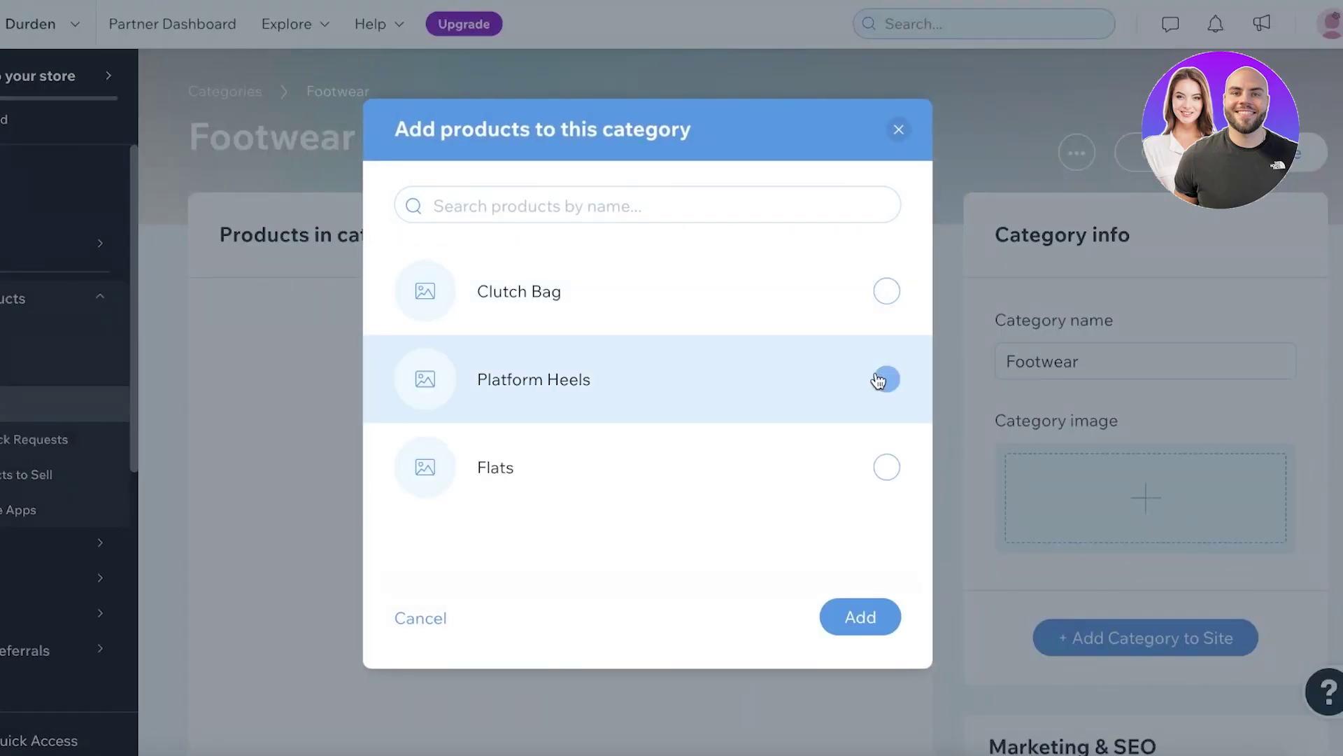
left_click(875, 466)
left_click(850, 615)
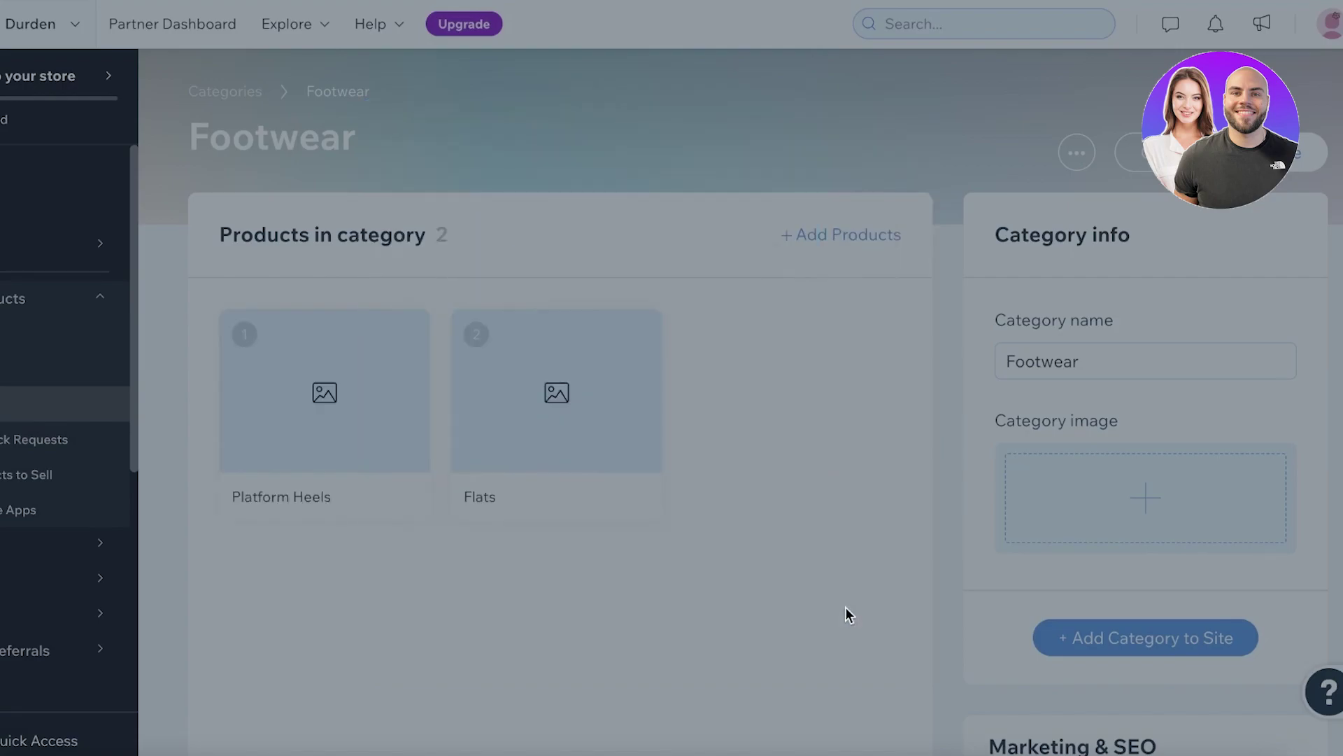
Examine the Footwear category page, including its image, Marketing & SEO section and additional category actions
scroll(490, 350, "down", 3)
scroll(602, 174, "up", 3)
scroll(1176, 490, "down", 4)
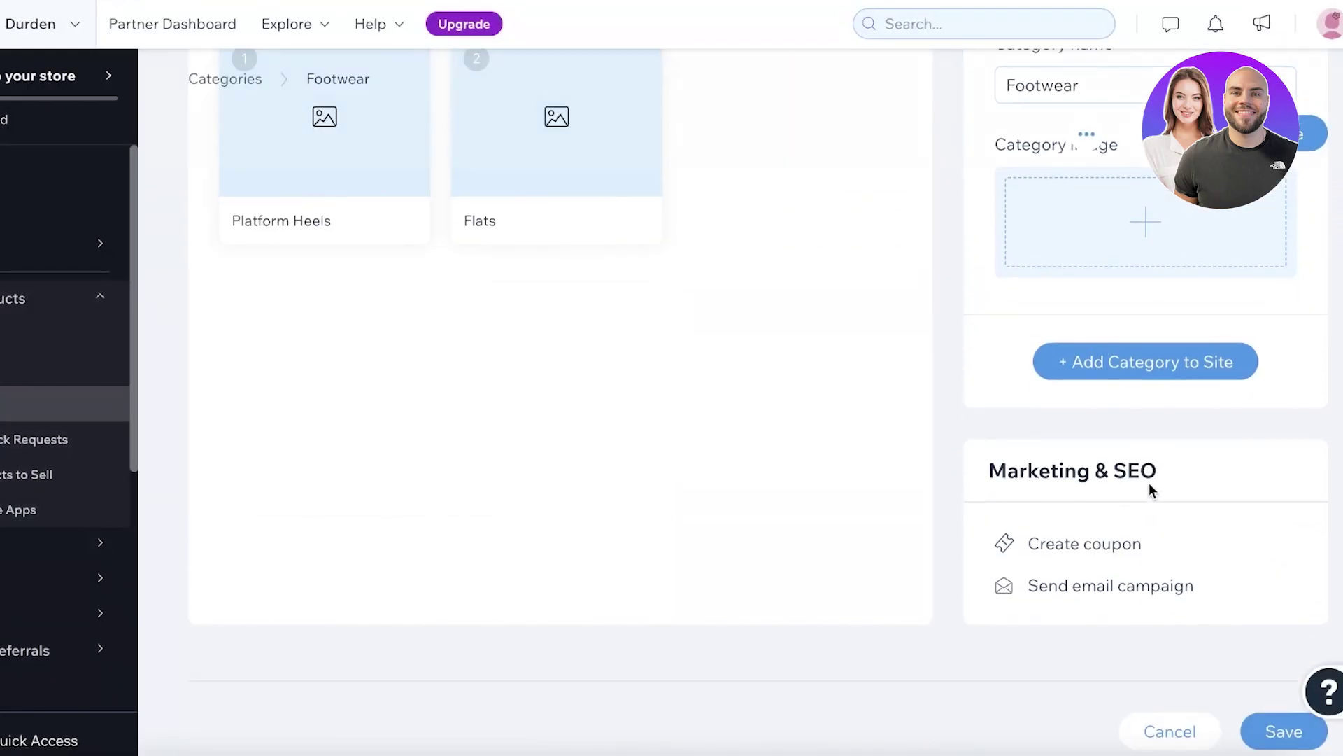
scroll(1148, 476, "up", 1)
scroll(1237, 381, "up", 4)
scroll(1220, 389, "down", 3)
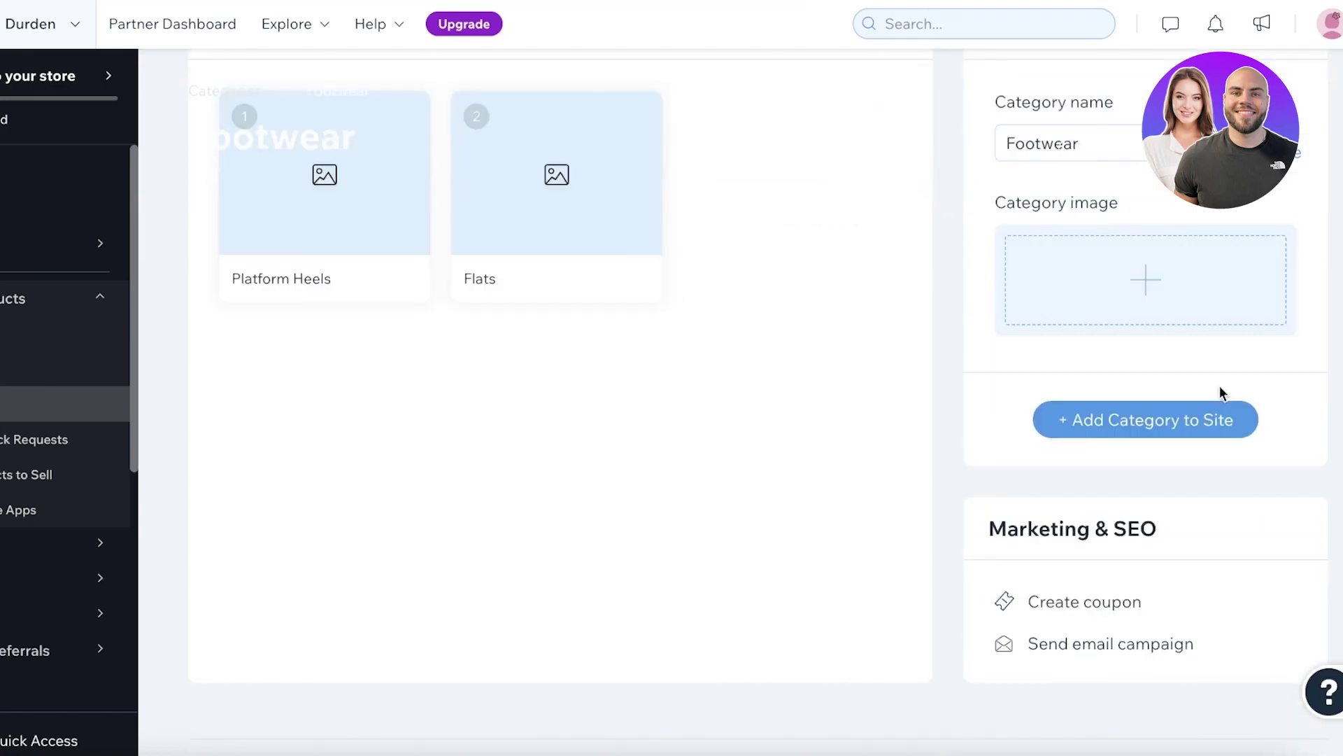
scroll(1214, 381, "down", 1)
scroll(1175, 266, "up", 4)
left_click(1076, 153)
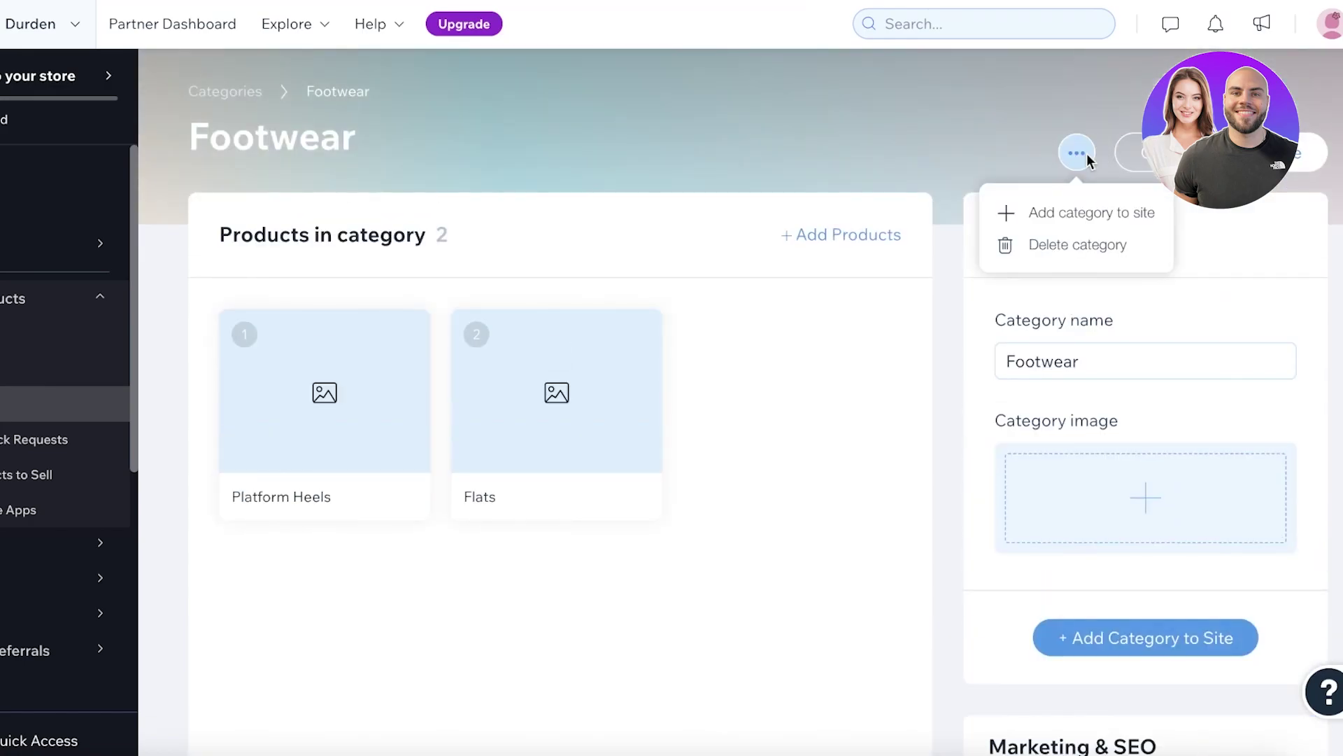
left_click(915, 174)
left_click(1067, 154)
left_click(1055, 203)
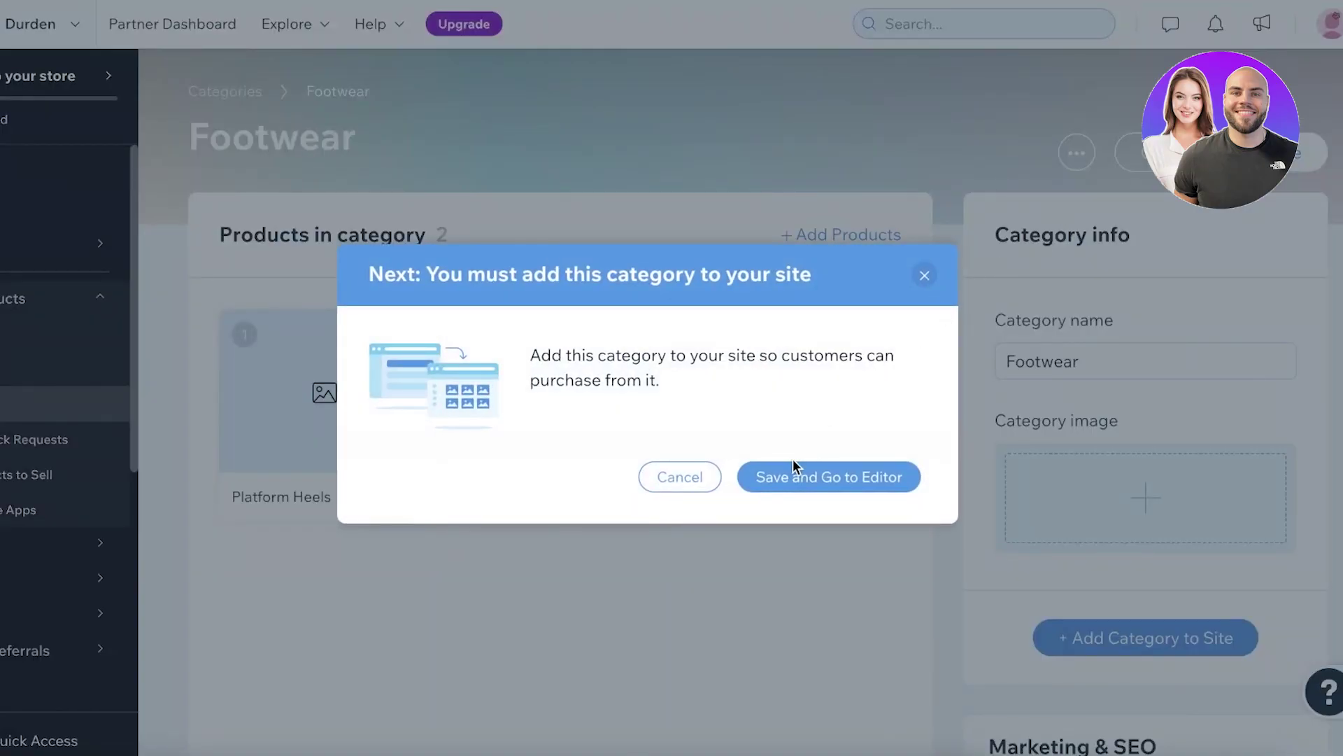
left_click(922, 276)
Save the Footwear category and dismiss the prompt to add it to the site
left_click(1298, 156)
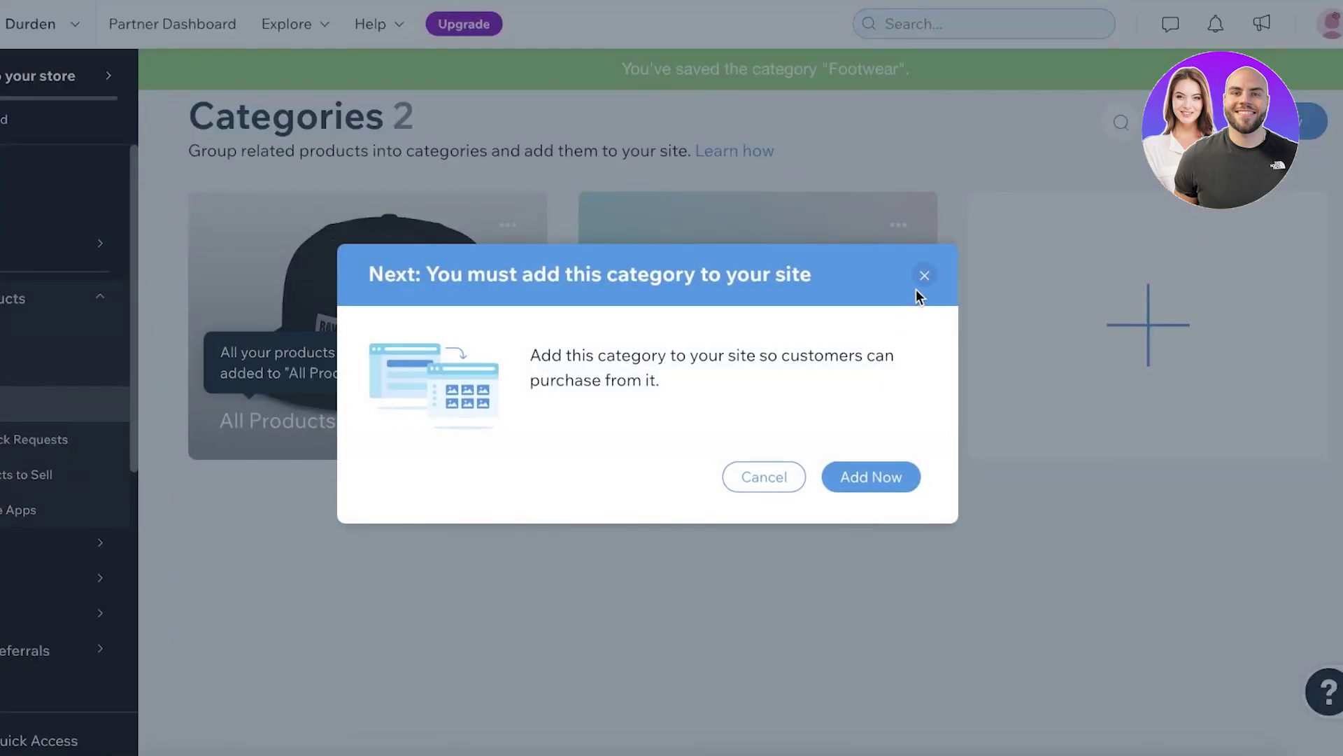
left_click(918, 285)
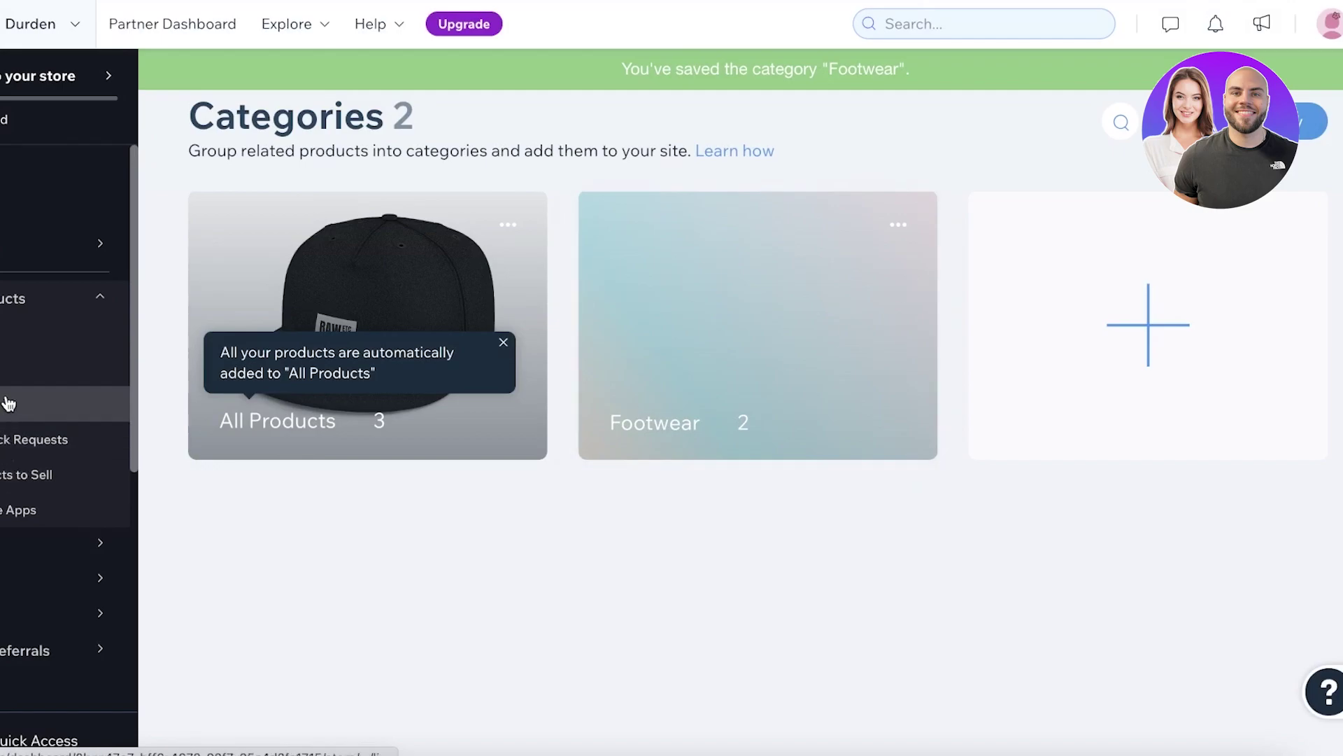
Create and save an empty category named Bags, declining to add it to the site
left_click(1153, 324)
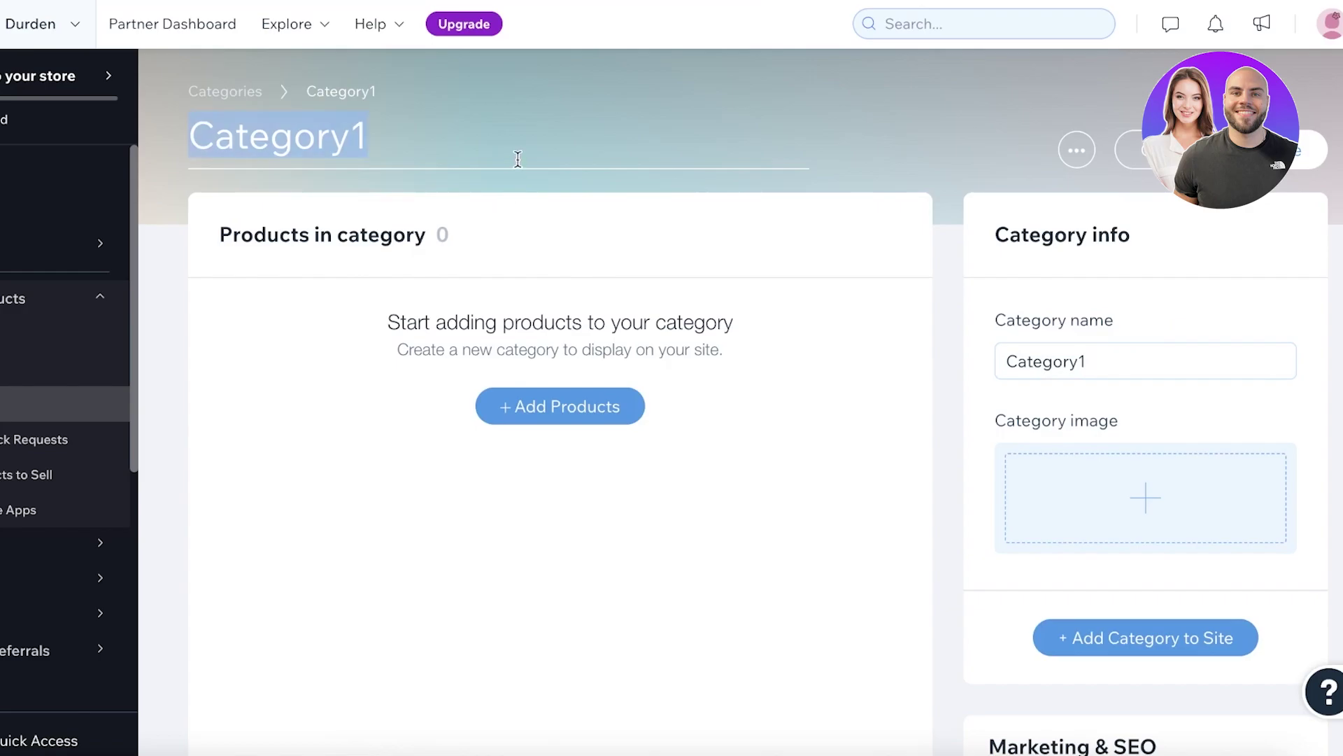
type("Bags")
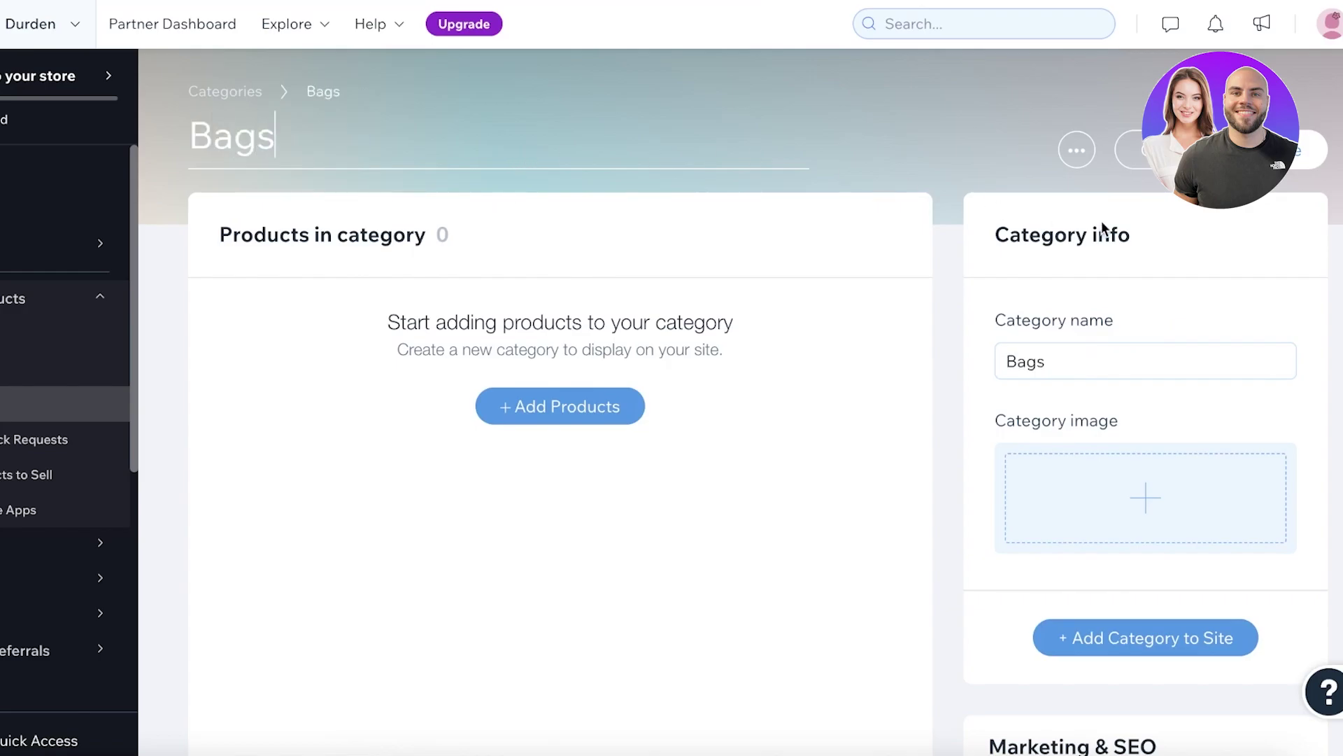
left_click(1280, 149)
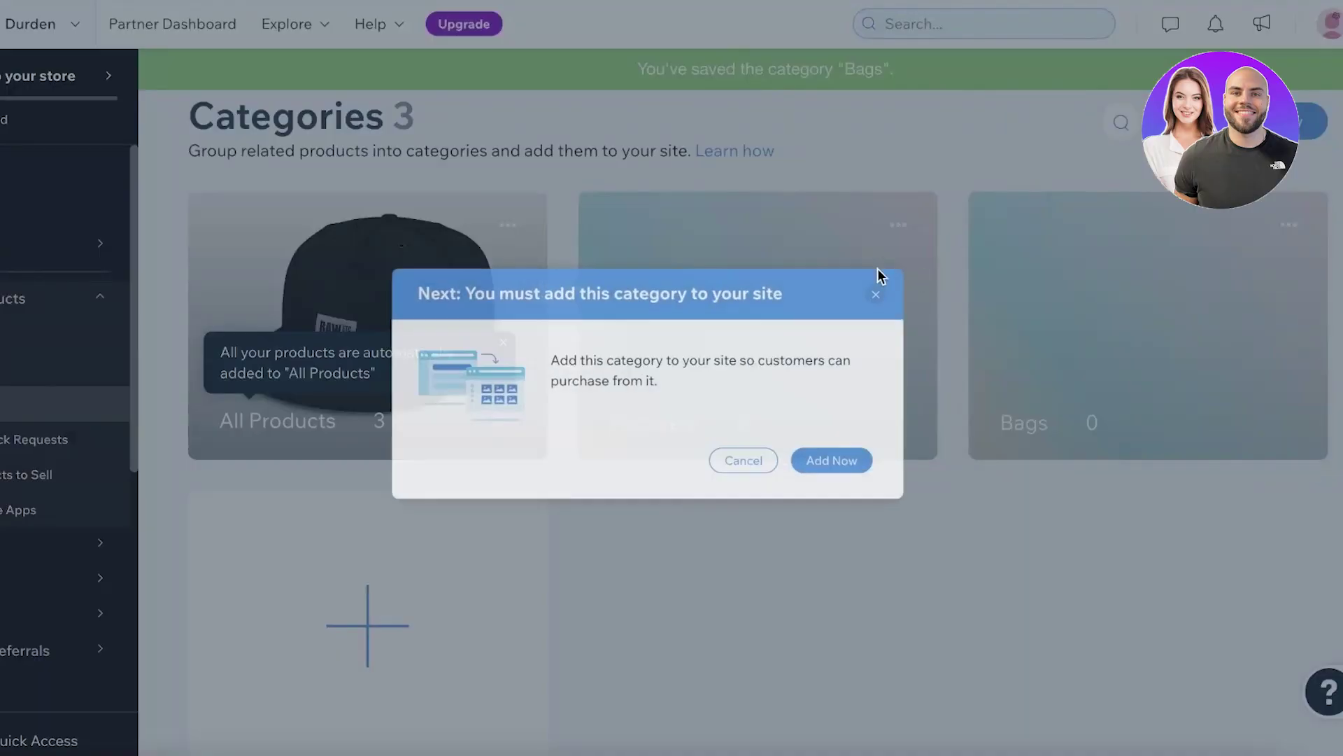
left_click(764, 476)
left_click(902, 223)
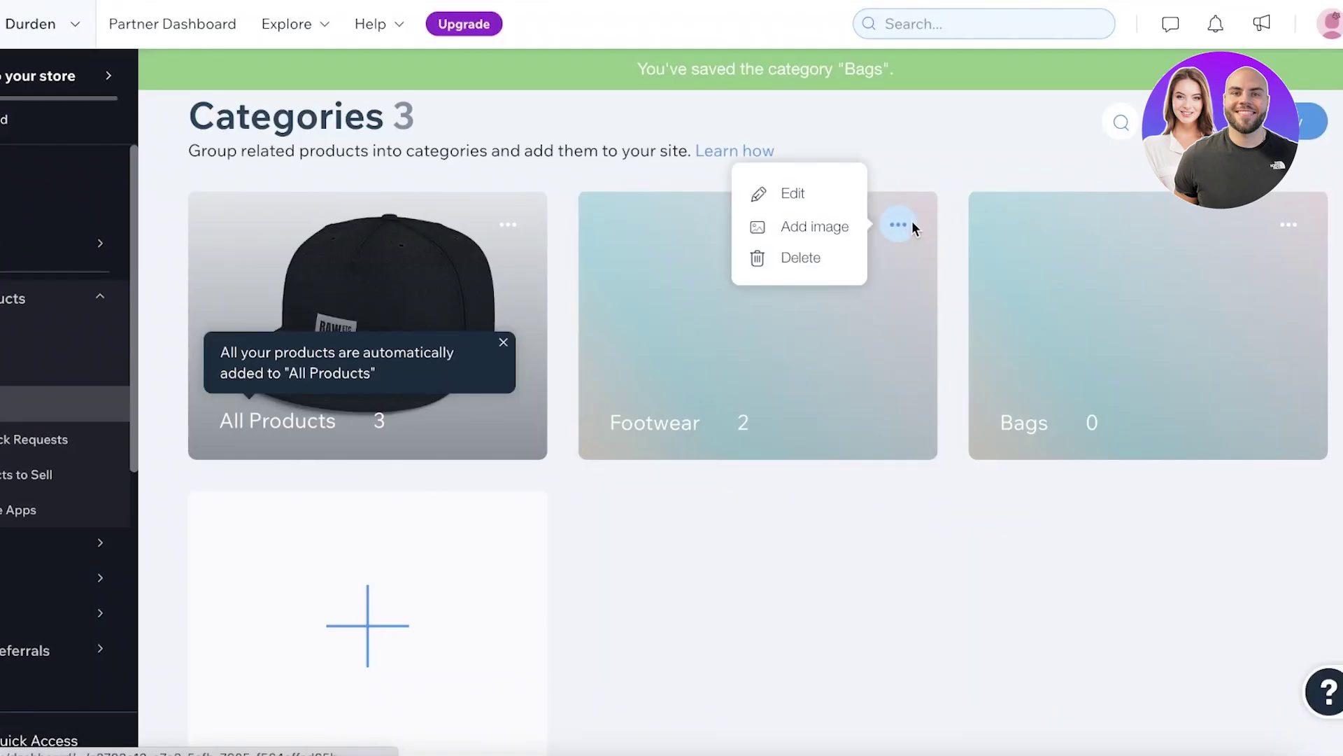
left_click(938, 136)
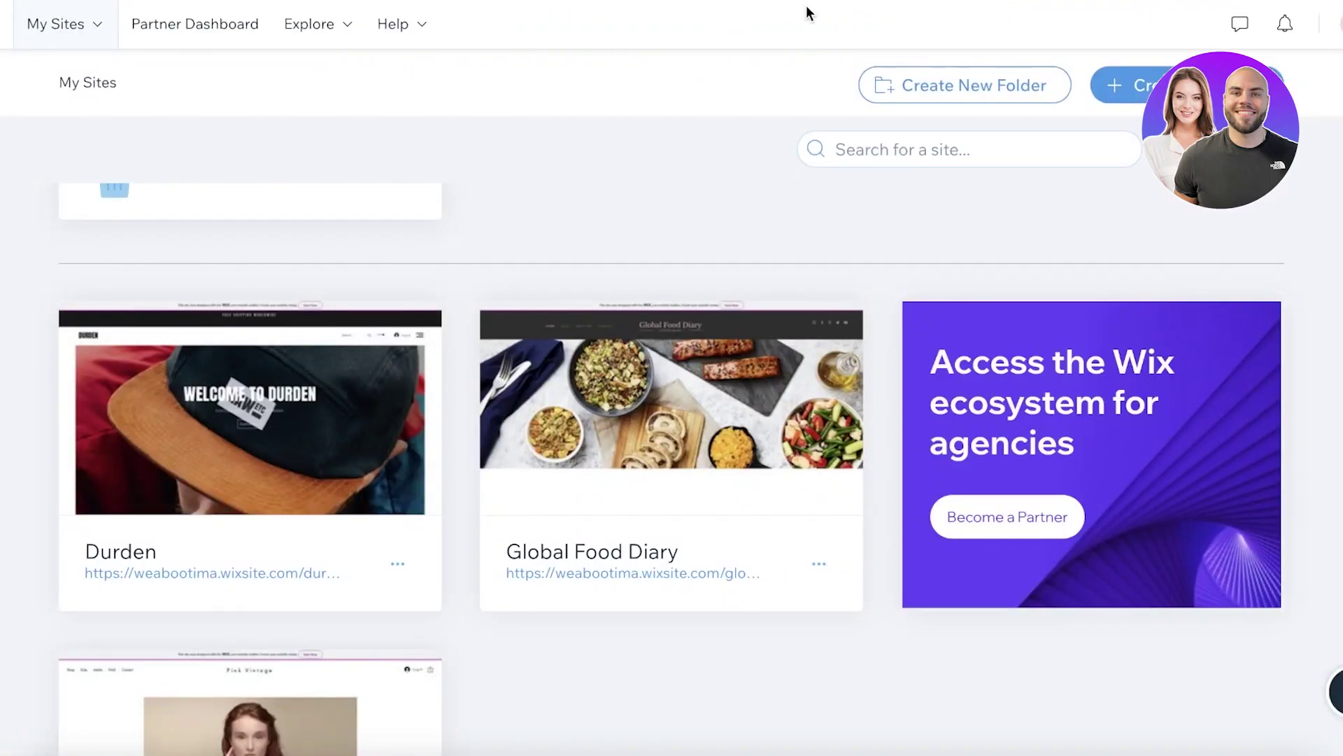
Open the Durden site in the editor and go to its Shop page
mouse_move(271, 443)
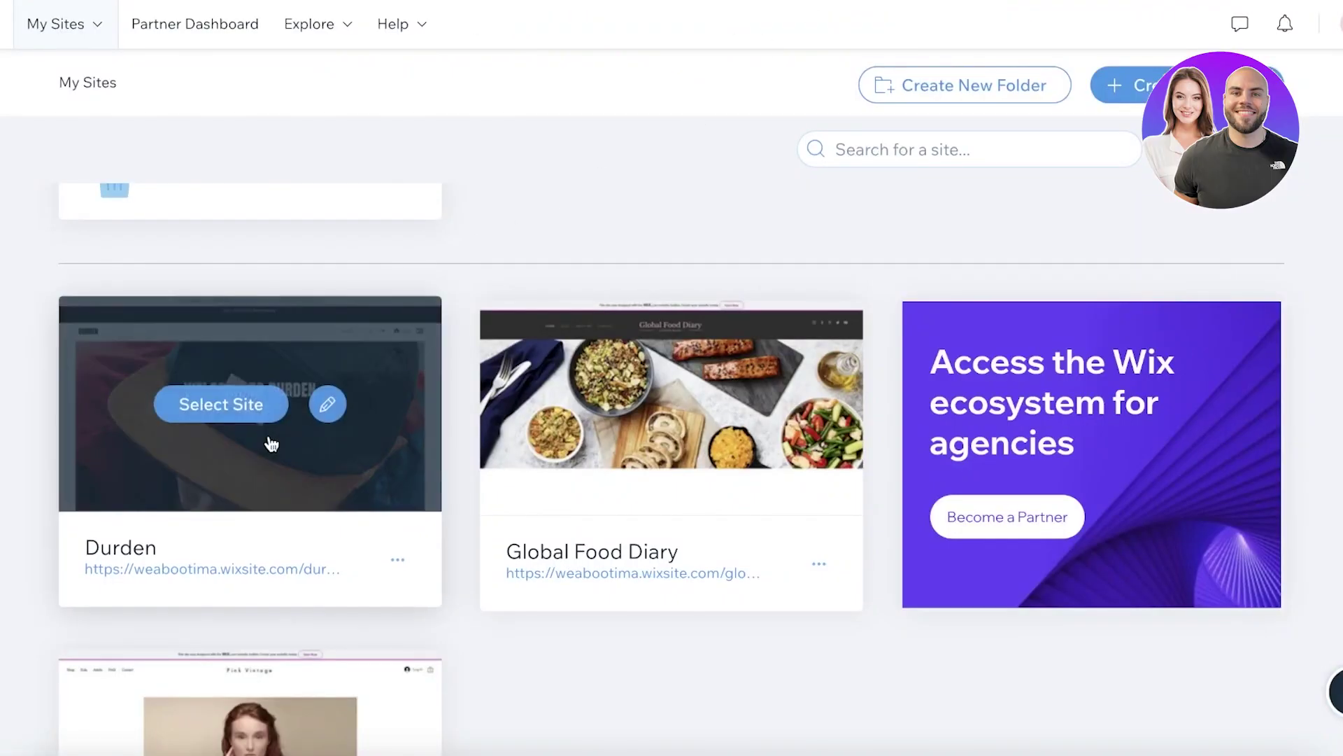
left_click(326, 403)
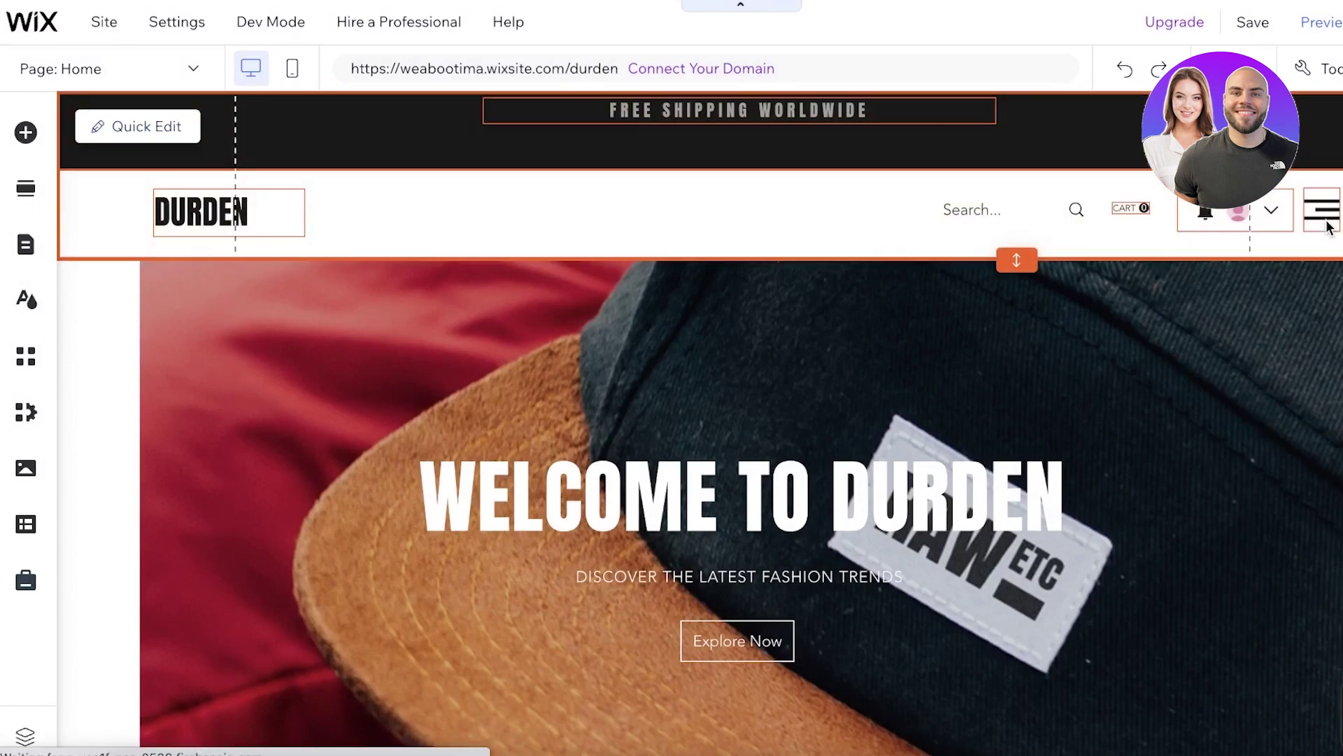
left_click(111, 72)
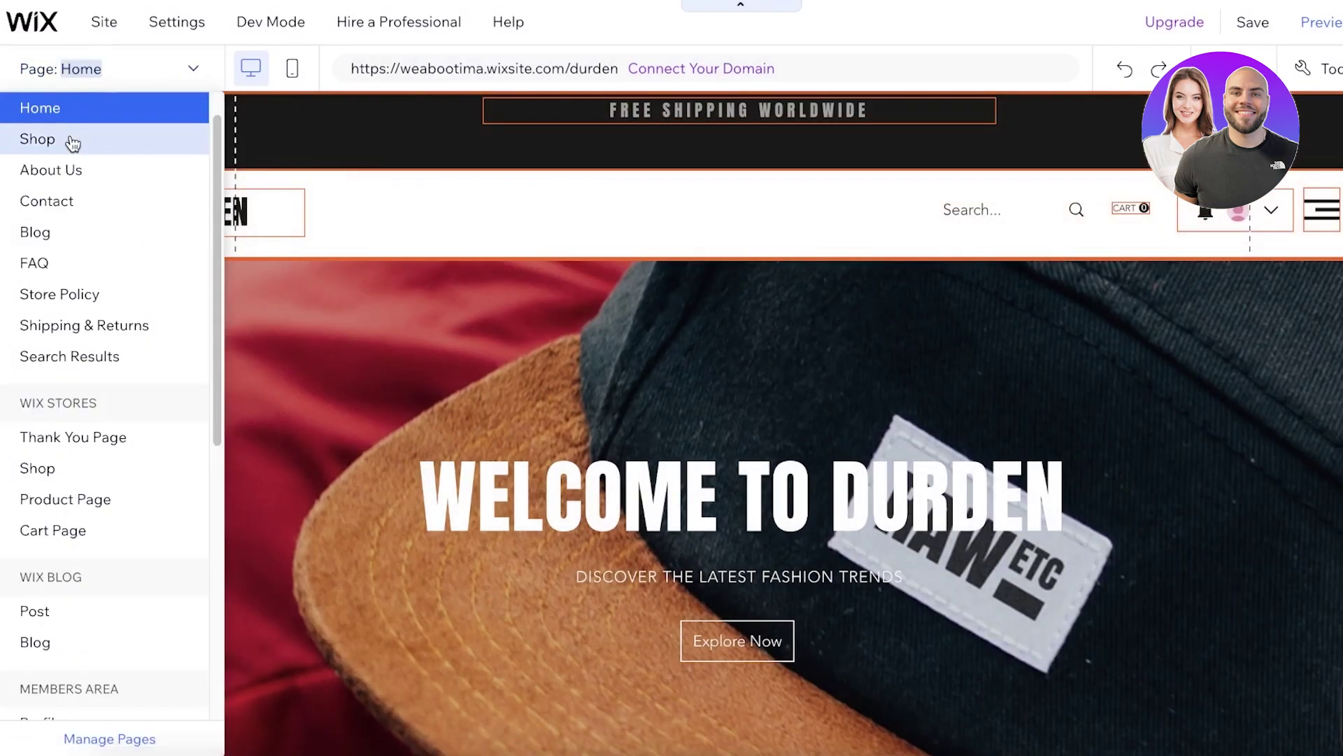
left_click(70, 138)
Open the store pages in page management and add another shop page to the site
left_click(126, 66)
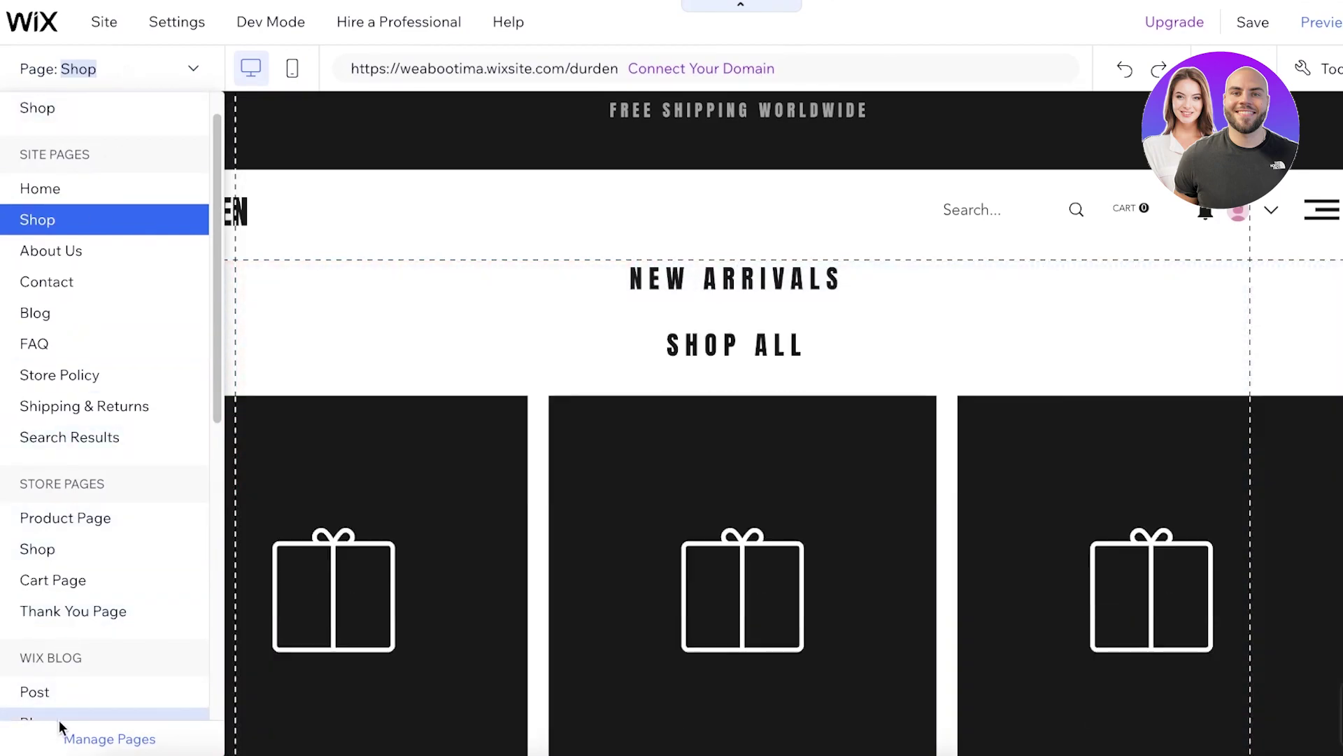
left_click(70, 738)
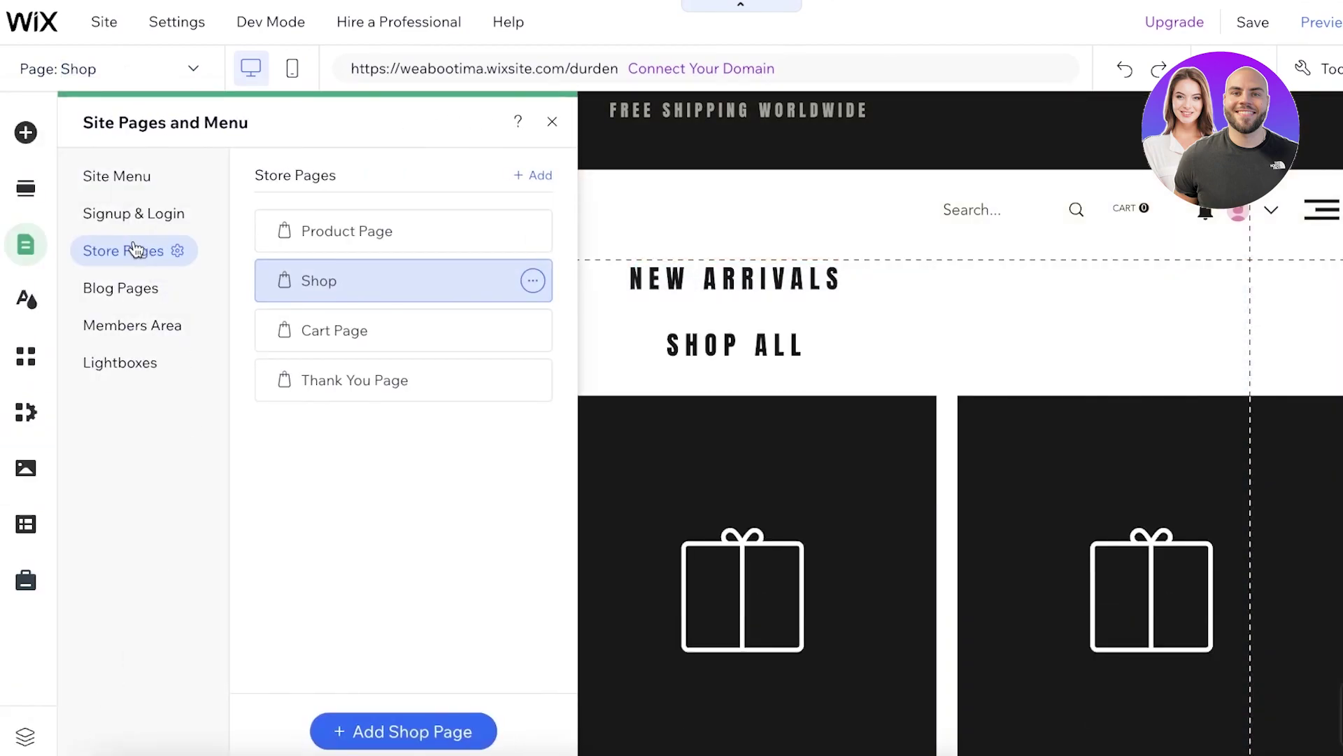
left_click(325, 238)
left_click(413, 735)
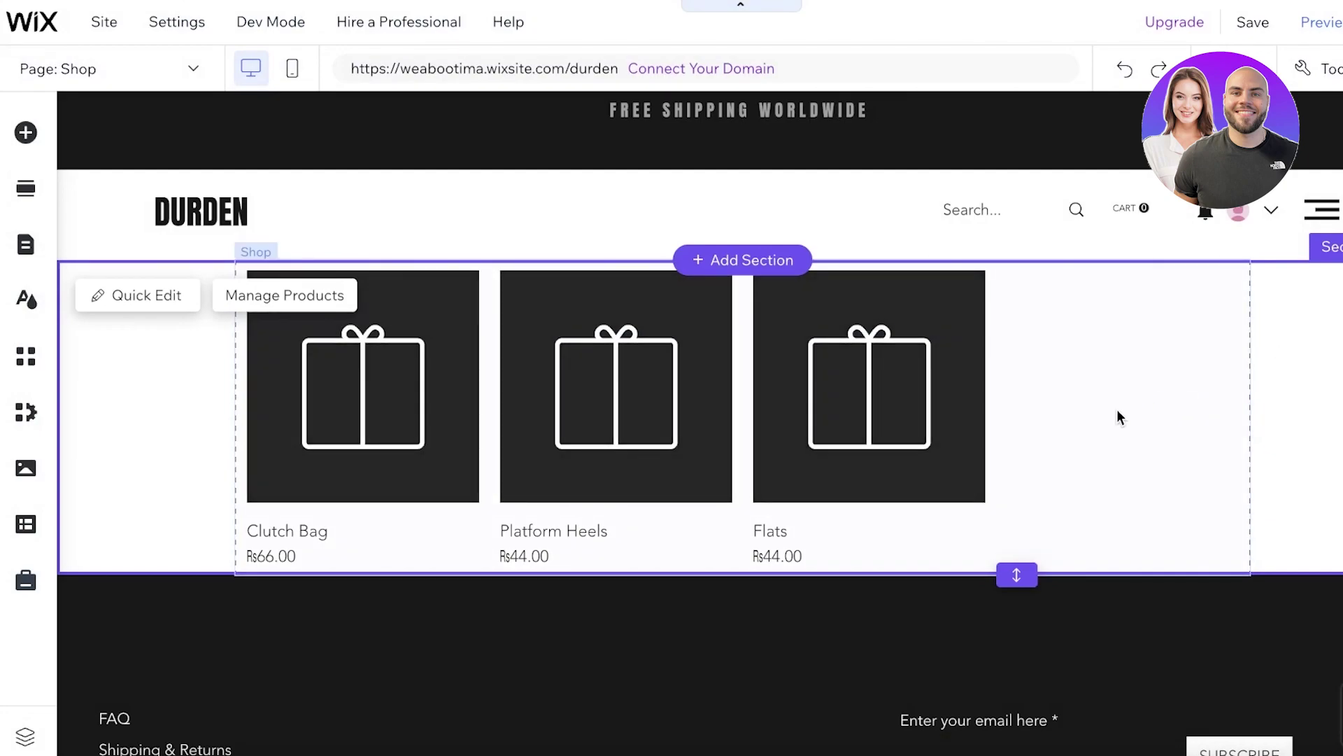
Check the products list and the Footwear category details from the new shop page's product management
left_click(274, 294)
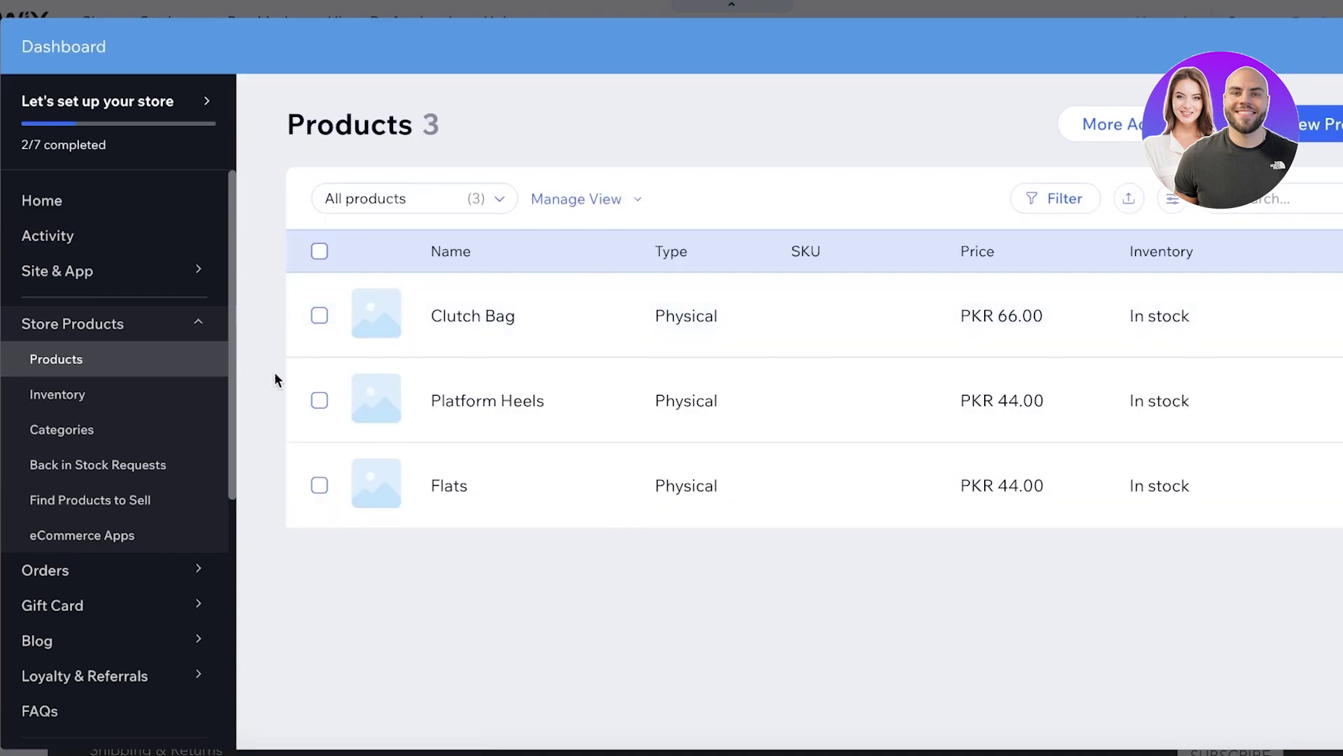
left_click(66, 435)
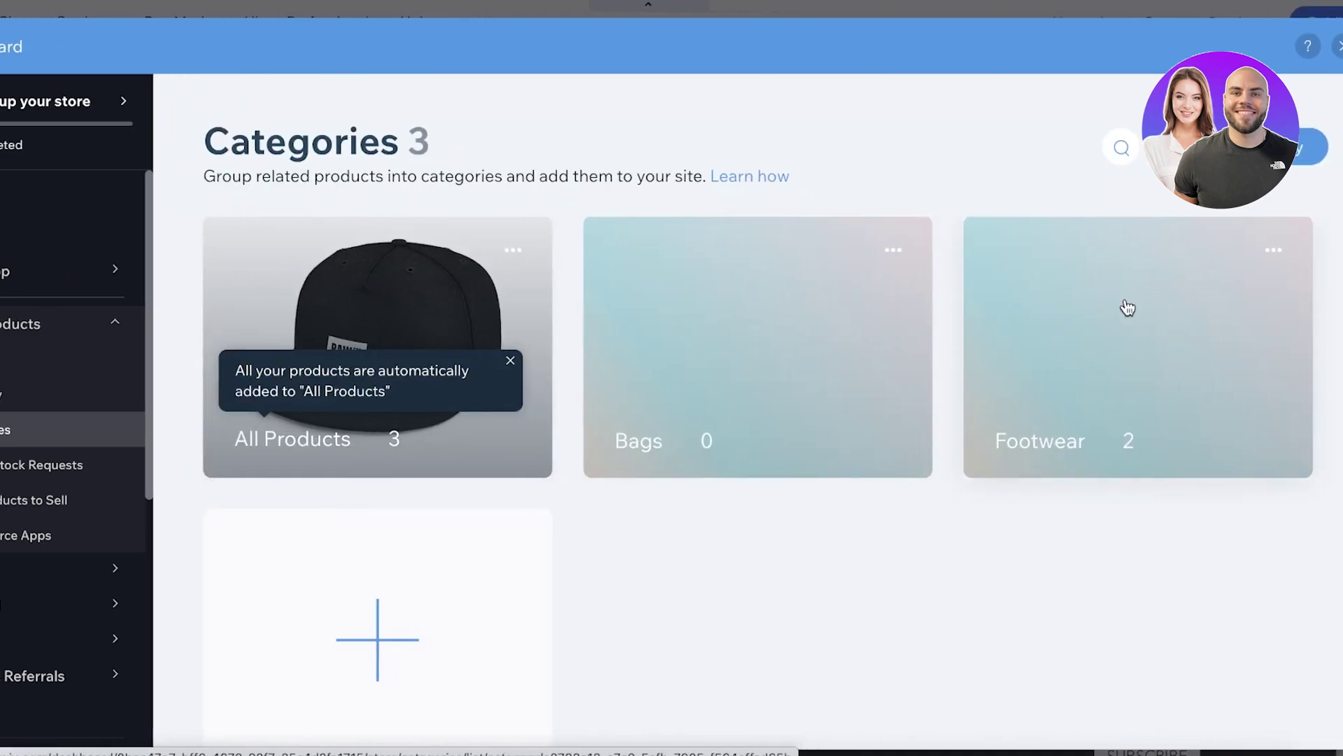
left_click(1134, 302)
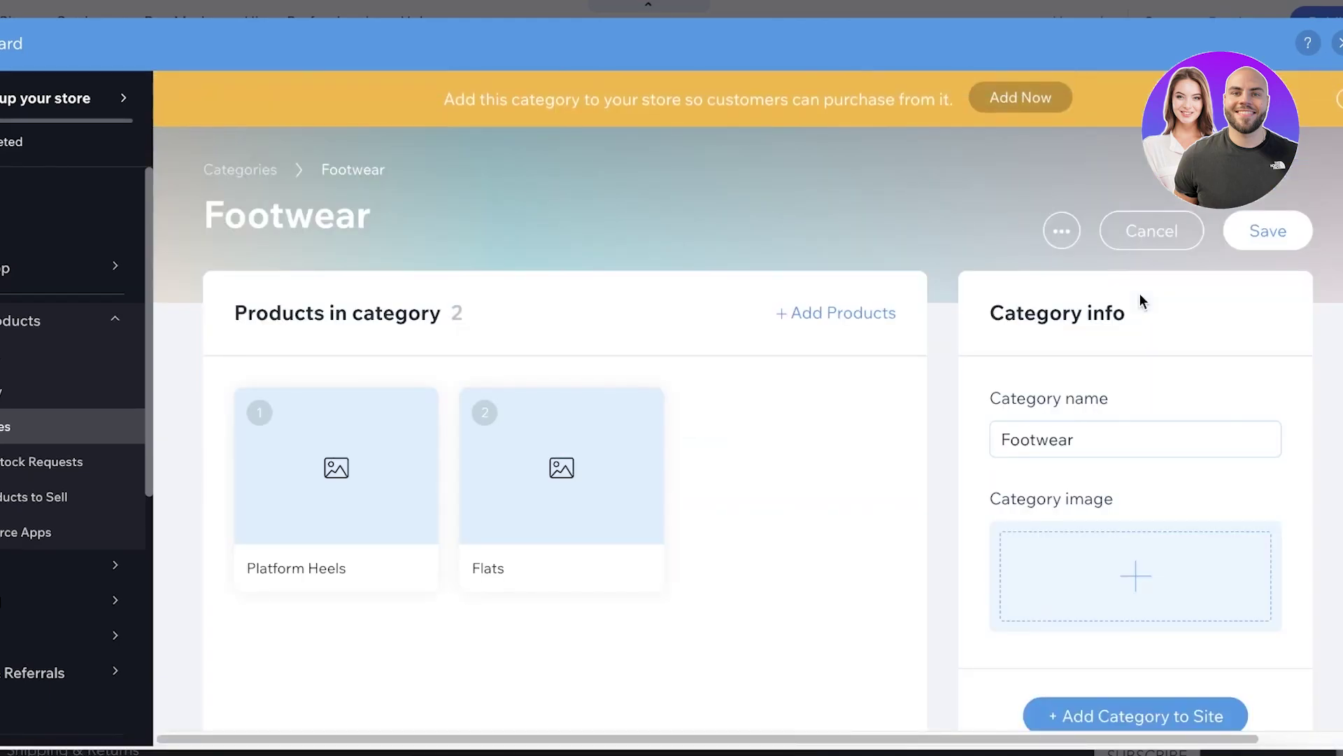
scroll(884, 475, "down", 2)
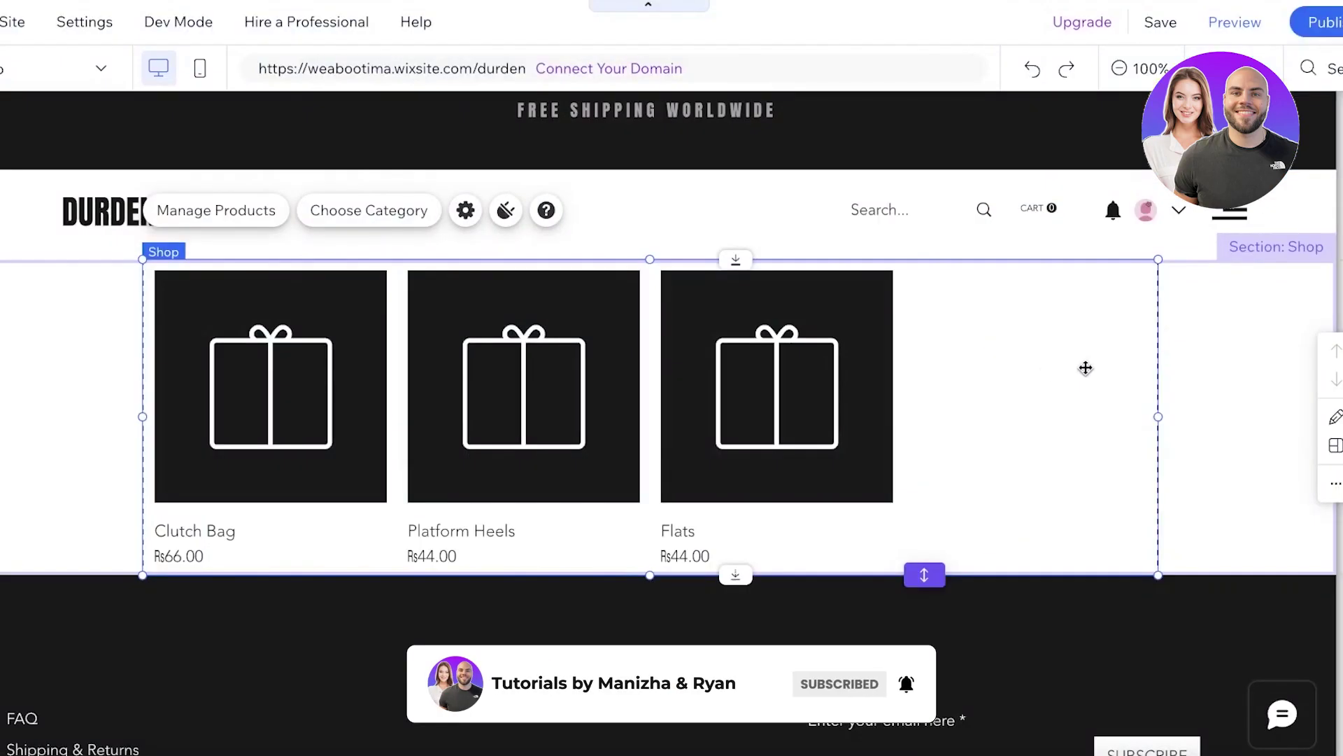
Set the new shop page's gallery to show only the Footwear category, after trying Bags
left_click(395, 218)
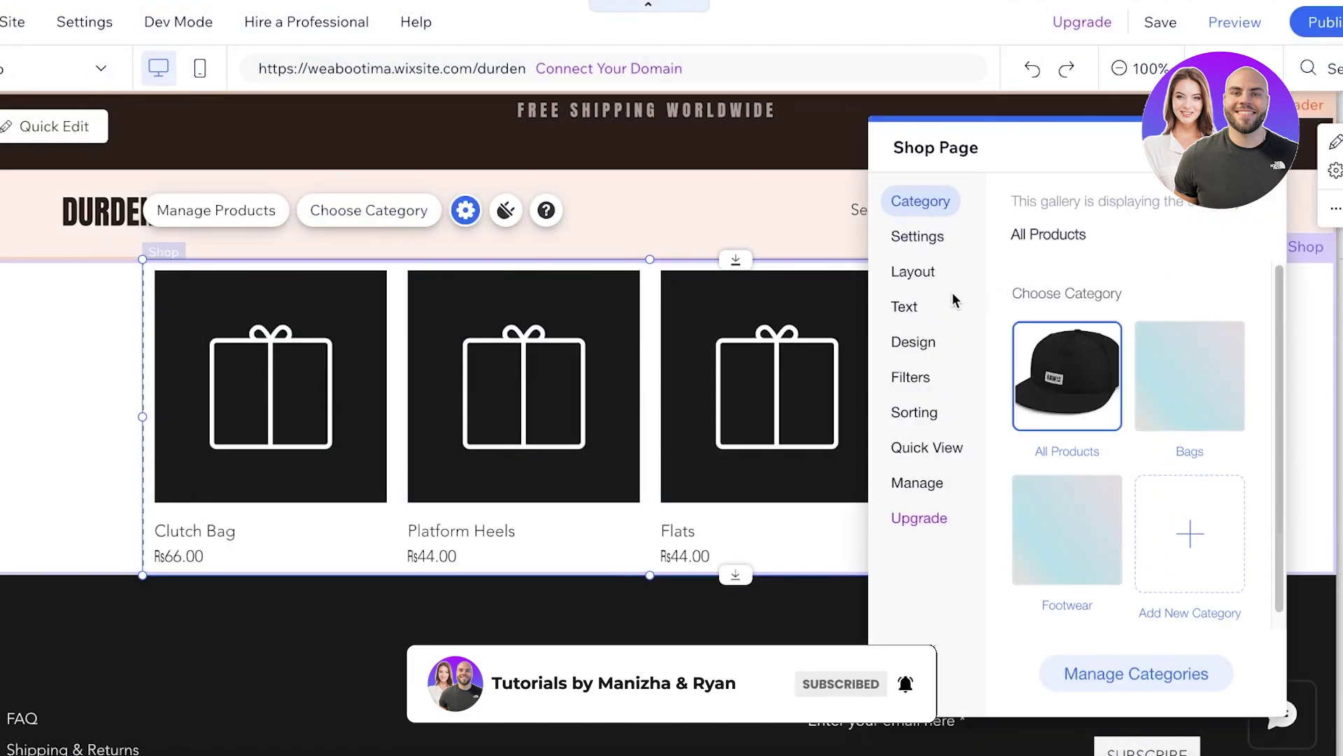
left_click(1157, 383)
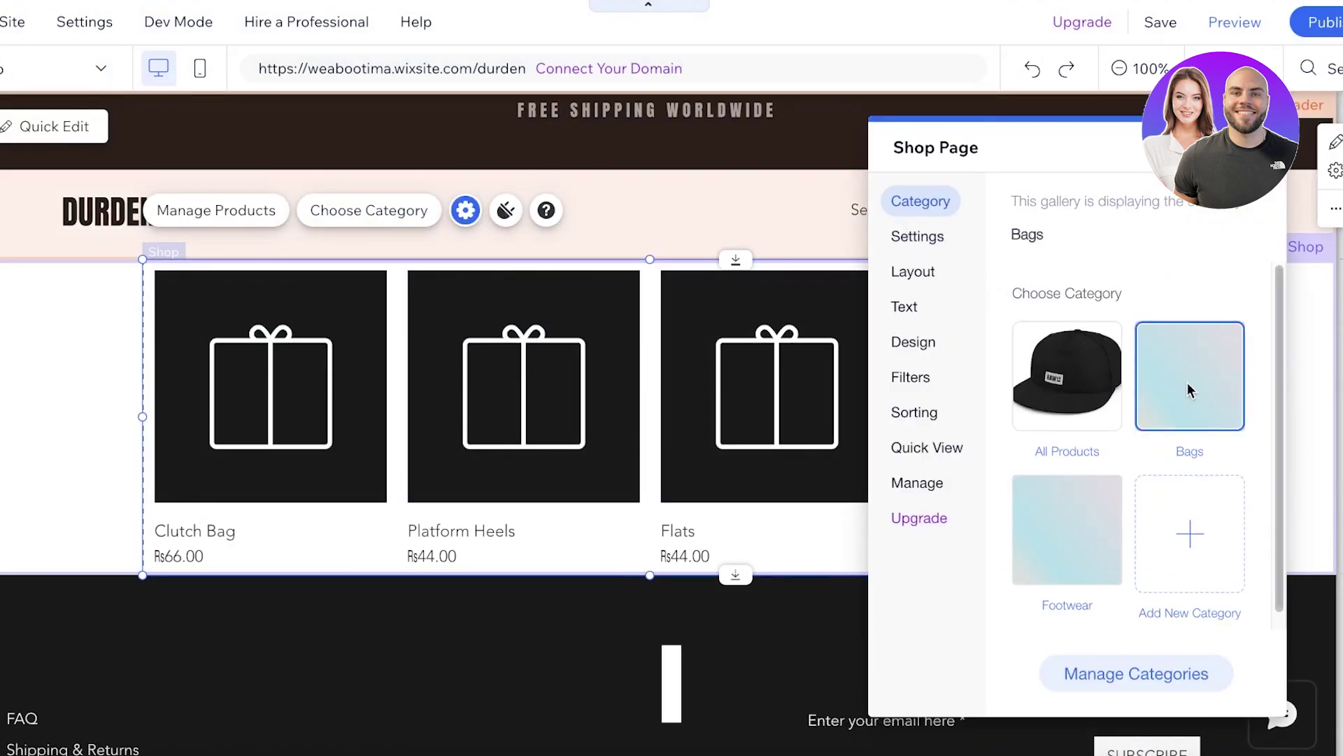
left_click(1056, 568)
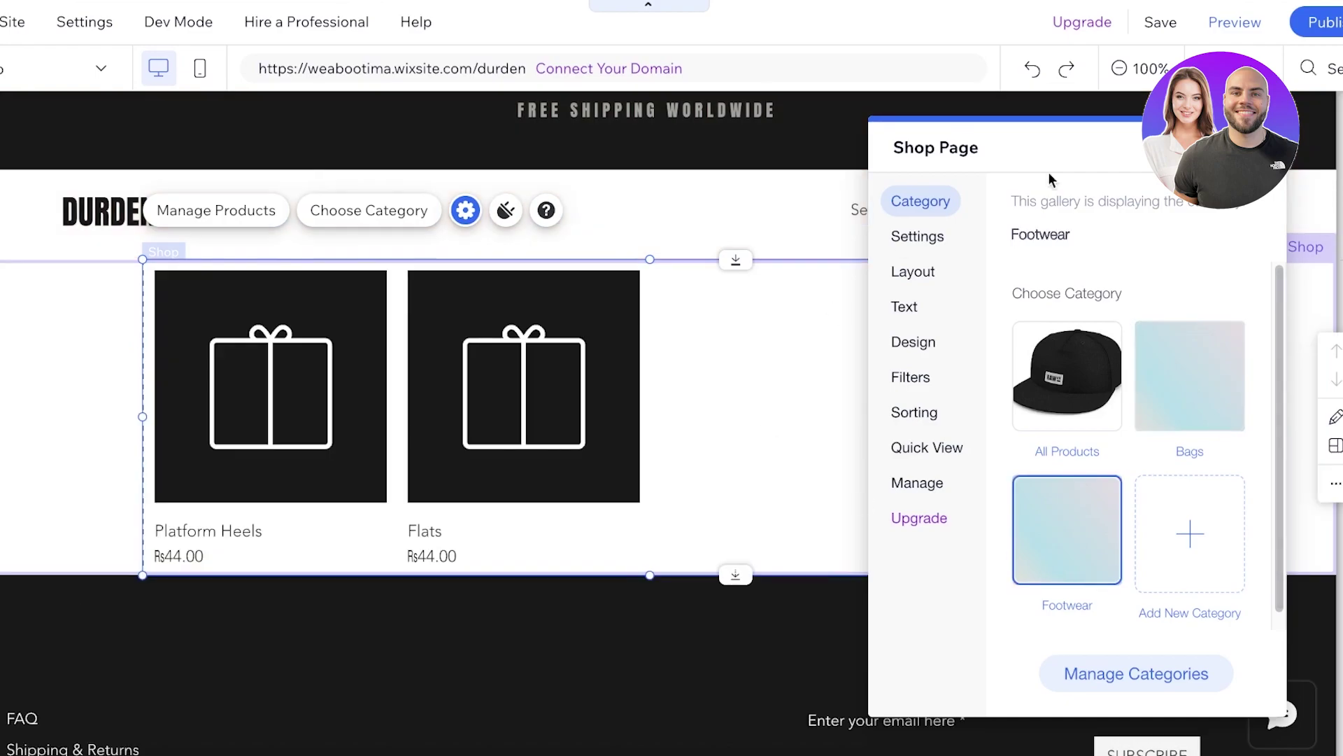
left_click(1259, 147)
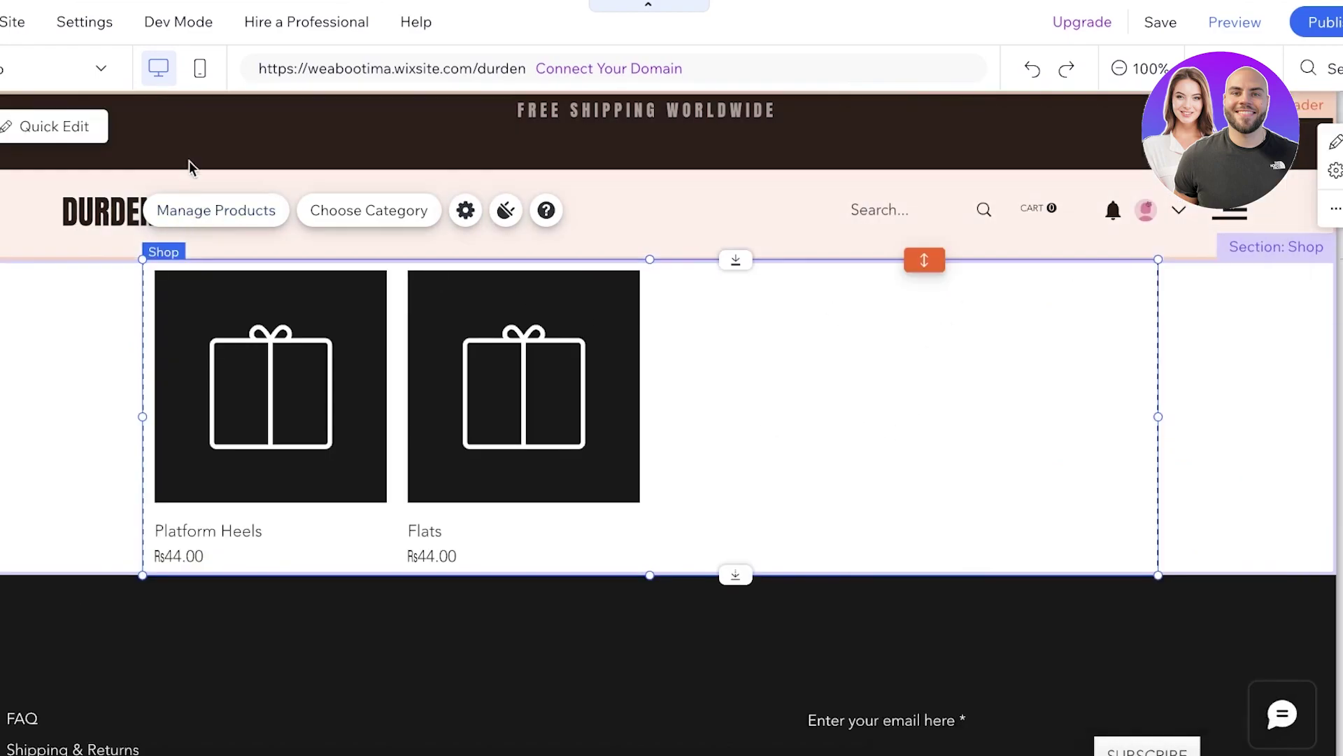
Name the new shop page Footwear and make it a subpage of Shop in the site menu
left_click(39, 70)
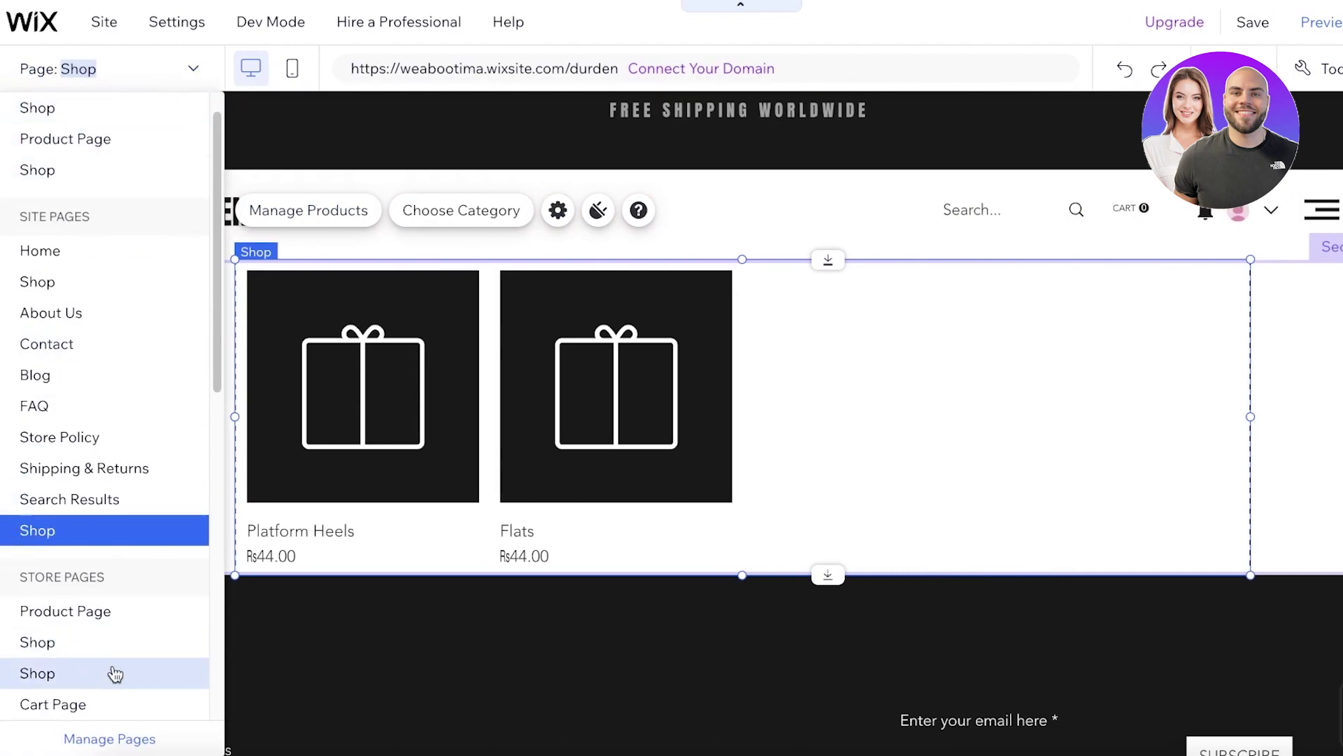
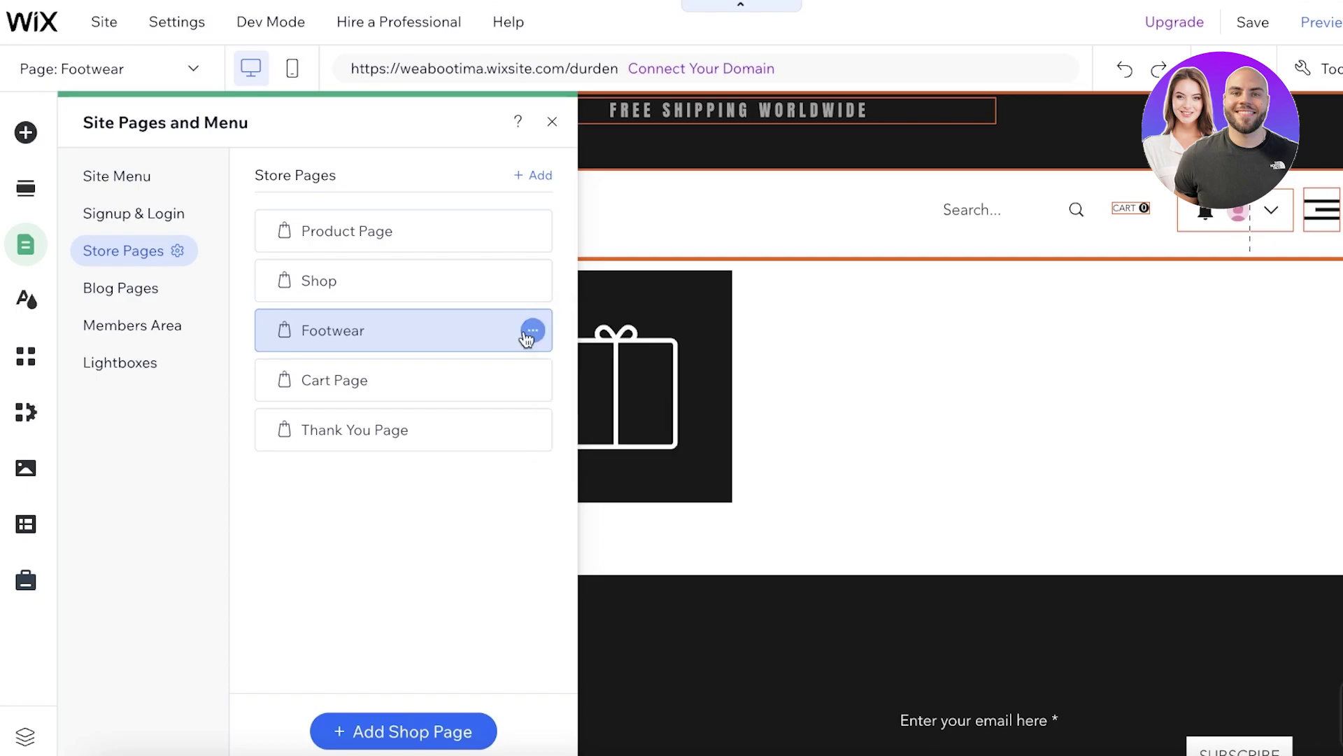
left_click(132, 180)
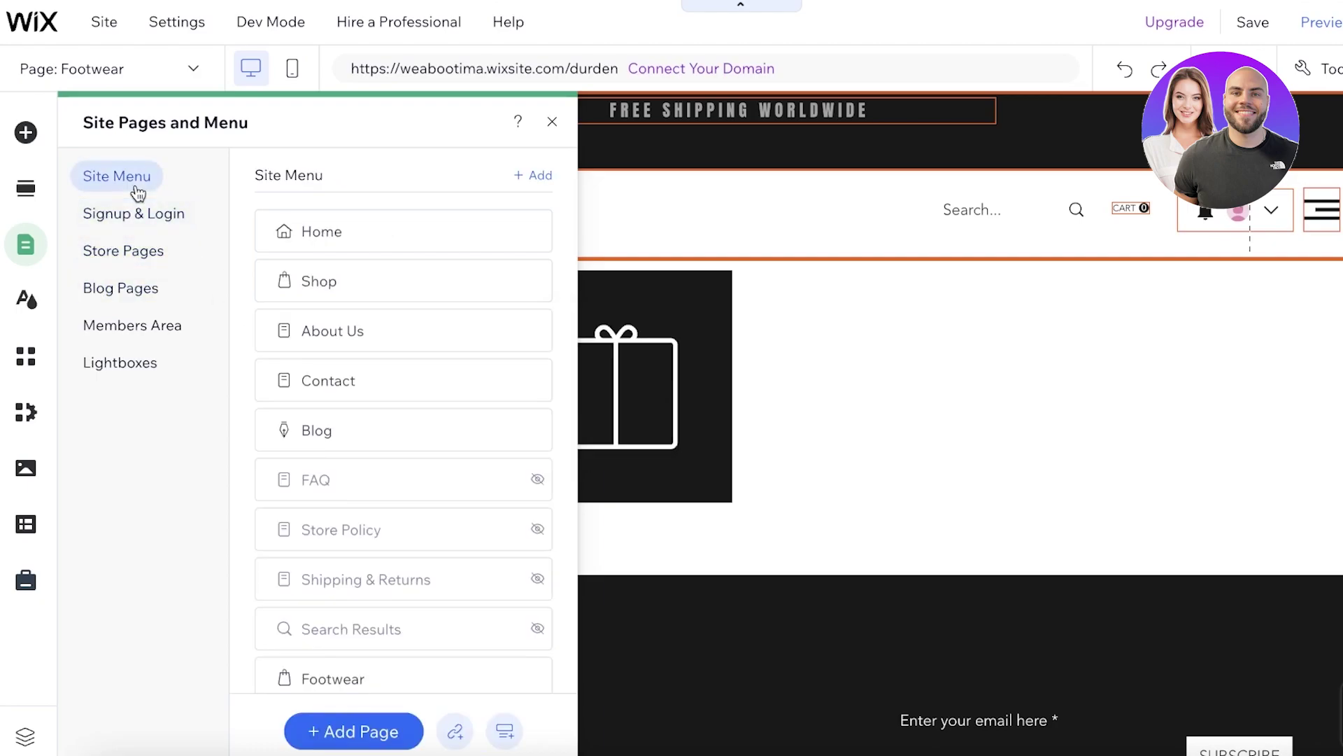
scroll(357, 267, "down", 1)
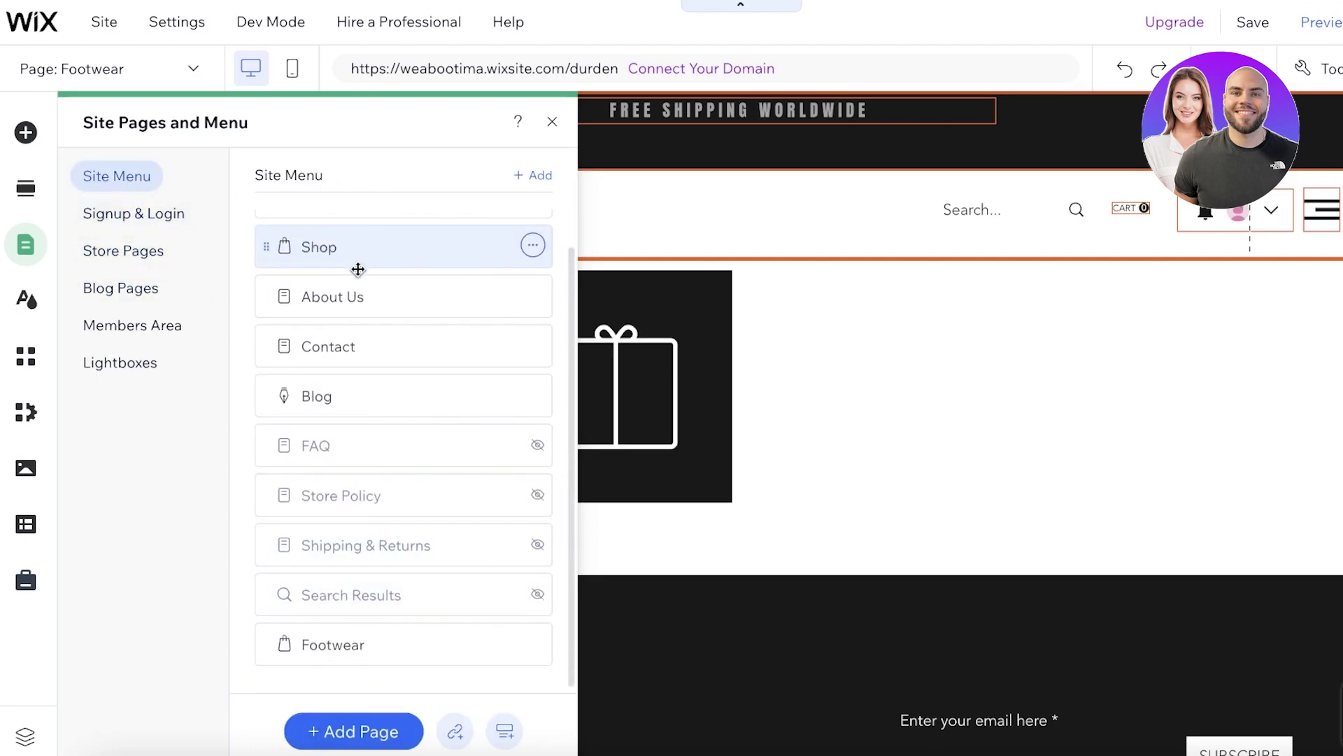
left_click_drag(300, 647, 311, 437)
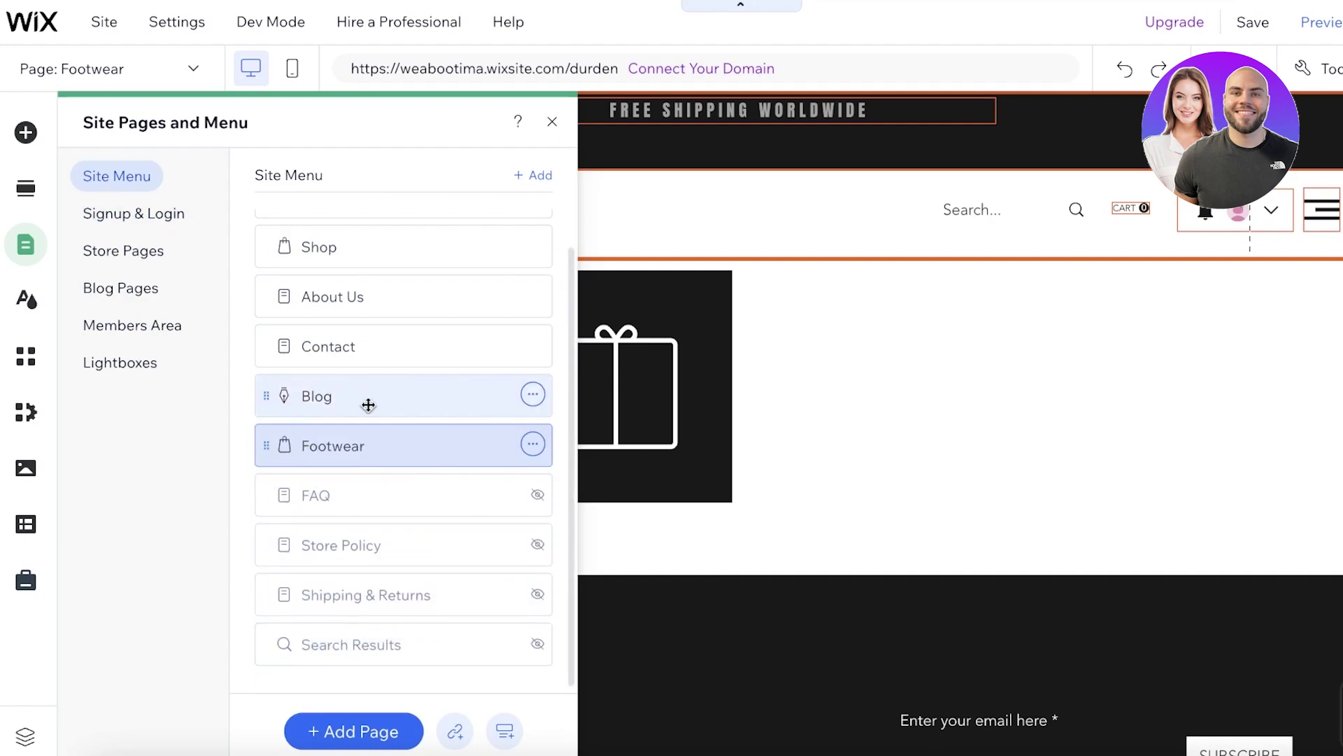
scroll(363, 397, "up", 1)
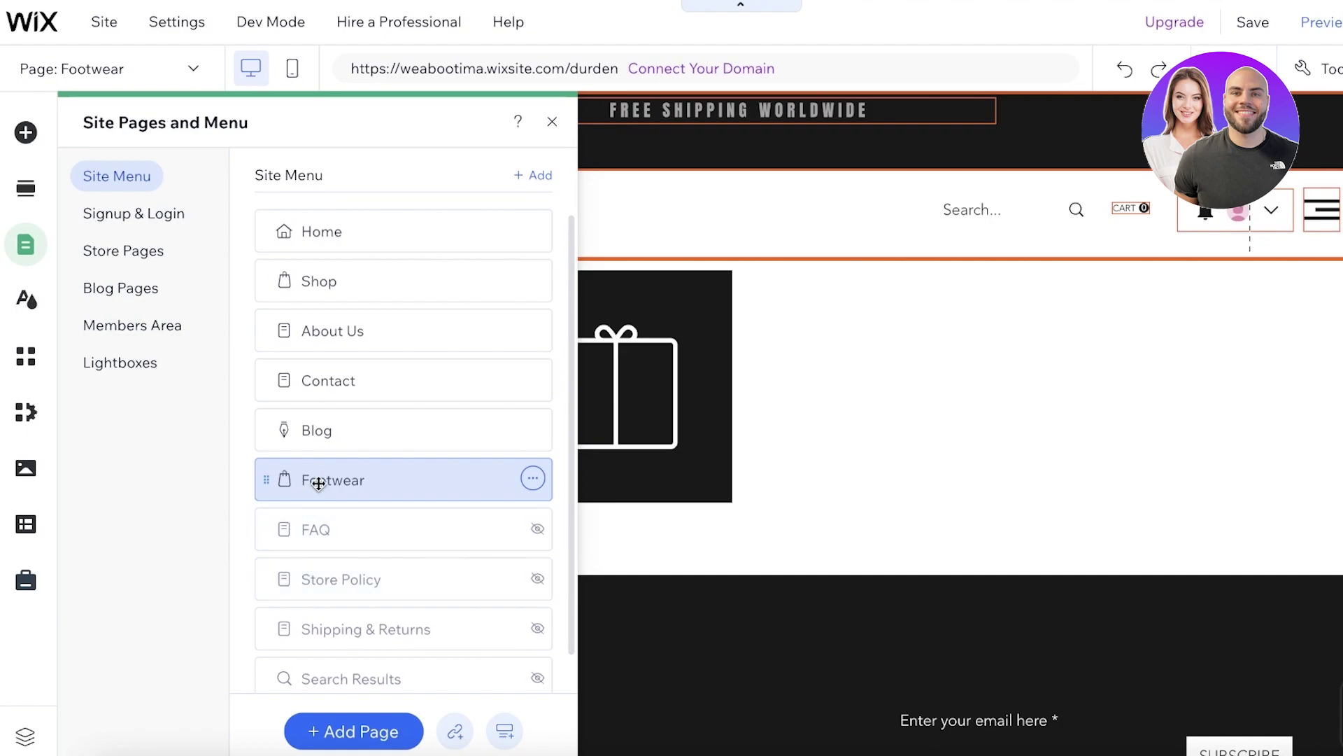
left_click_drag(319, 483, 305, 308)
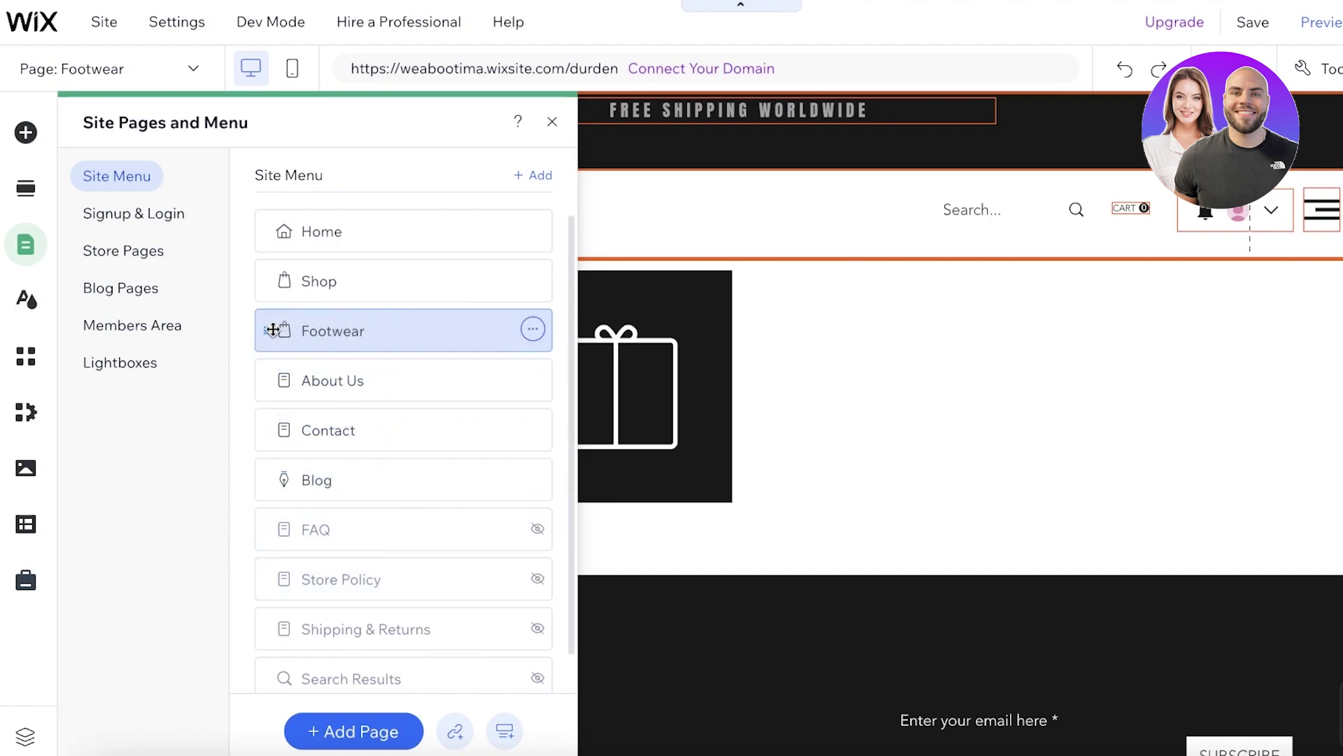
left_click_drag(285, 328, 337, 337)
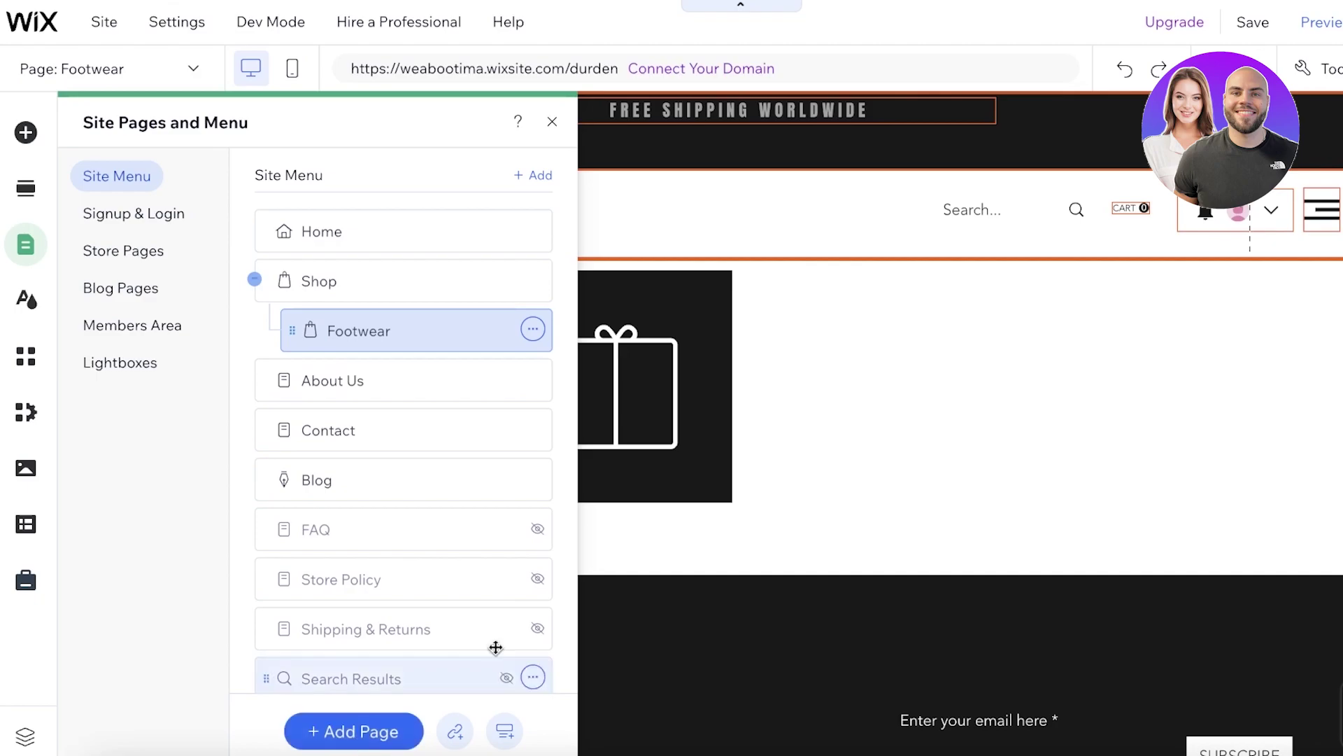
Close page management, publish the site and open the live version
left_click(841, 438)
left_click(1333, 22)
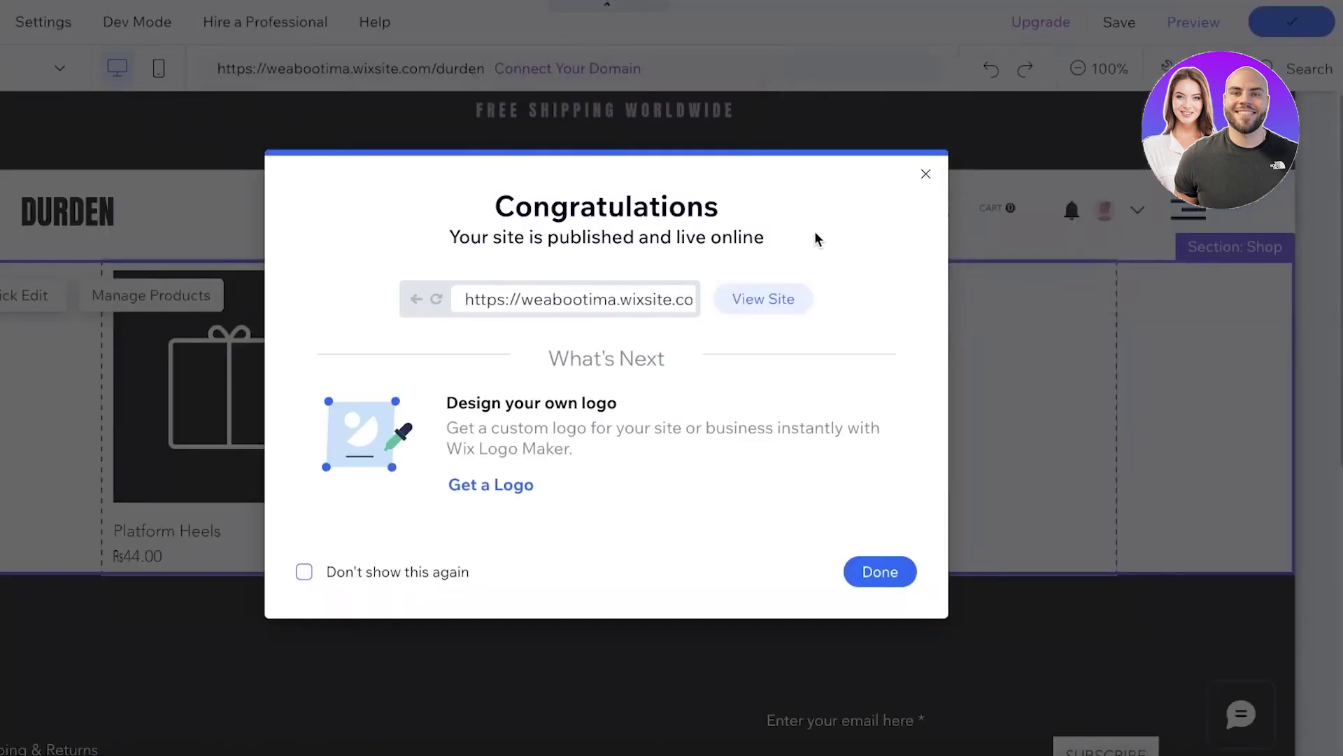
left_click(749, 300)
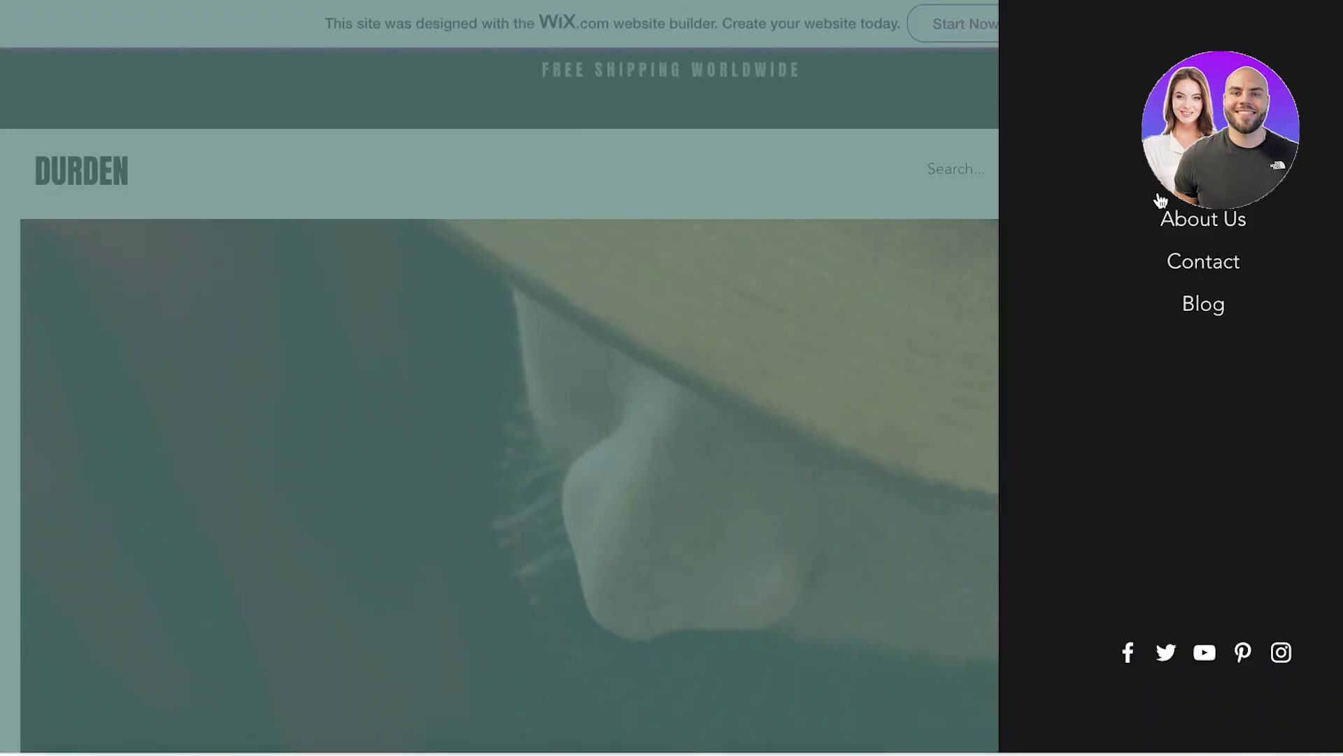
Examine the live site's navigation menu and the products listed on its Shop page
left_click(1305, 171)
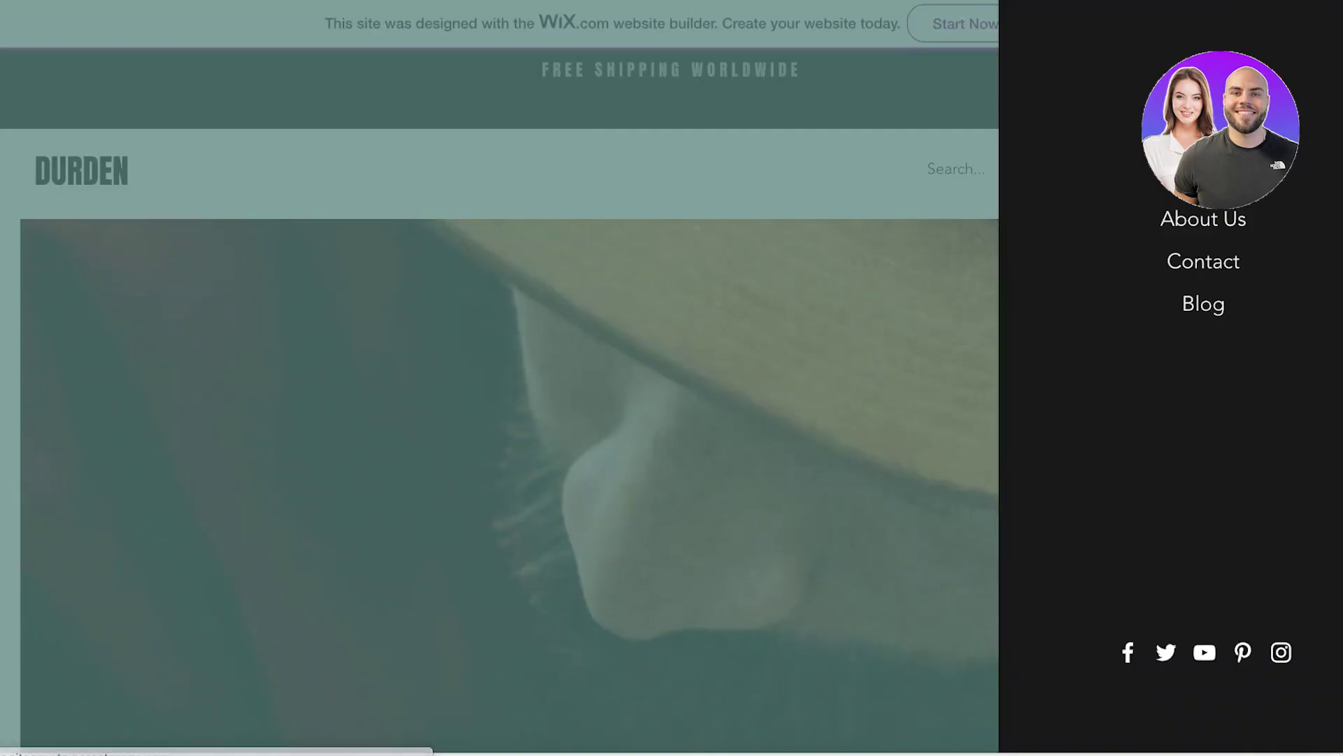
left_click(1203, 177)
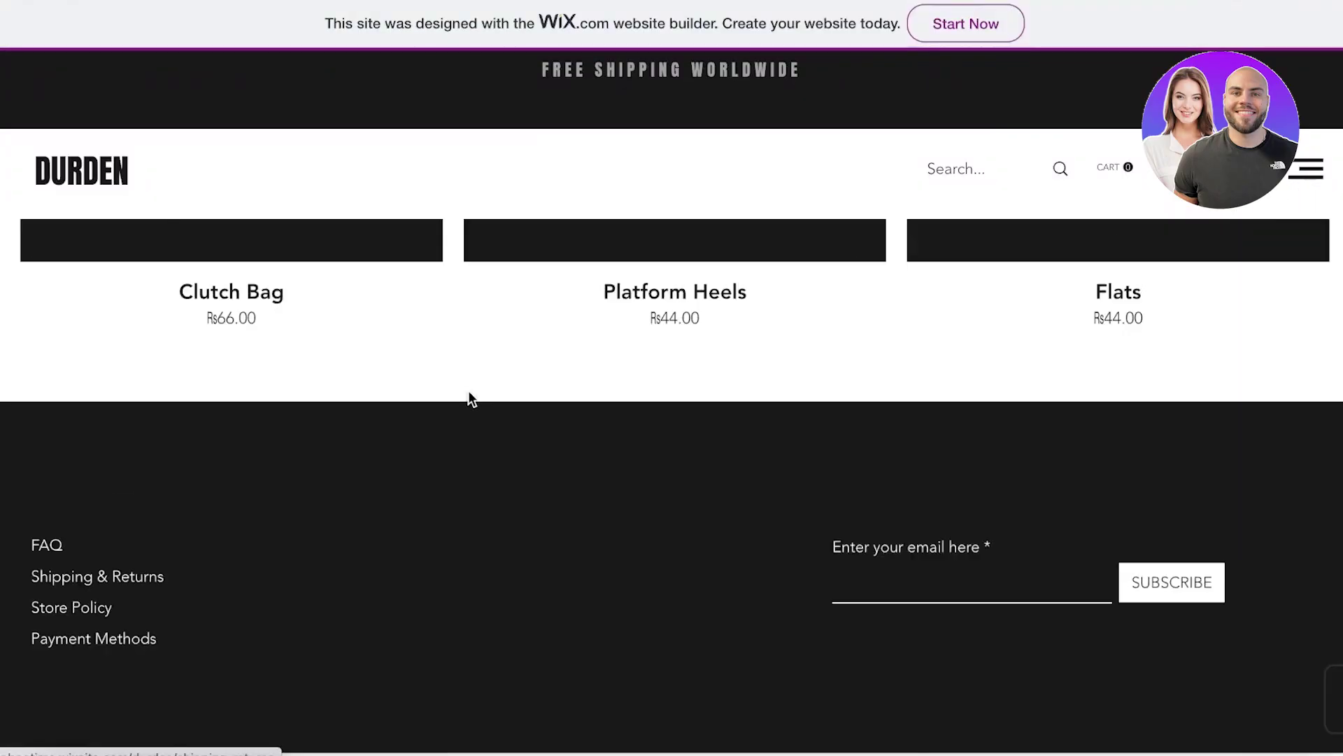
scroll(926, 383, "down", 2)
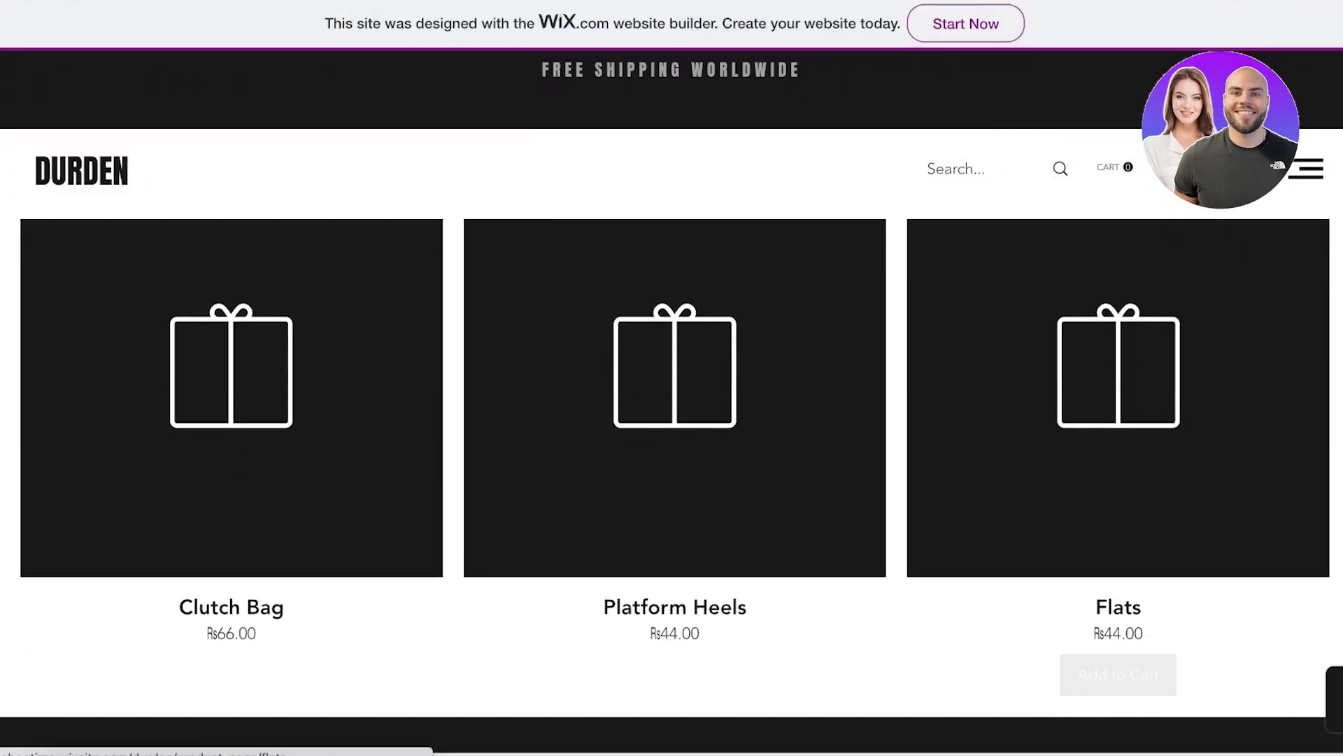
left_click(1305, 171)
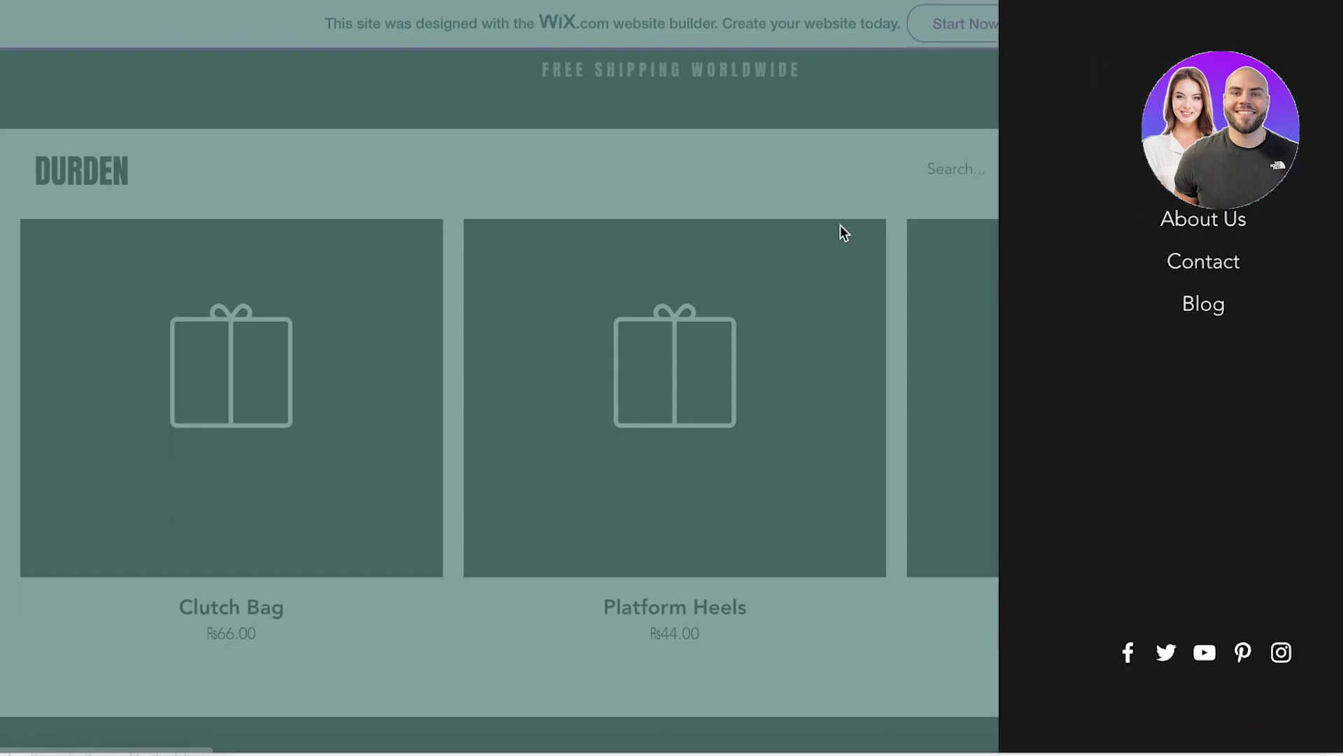
left_click(838, 246)
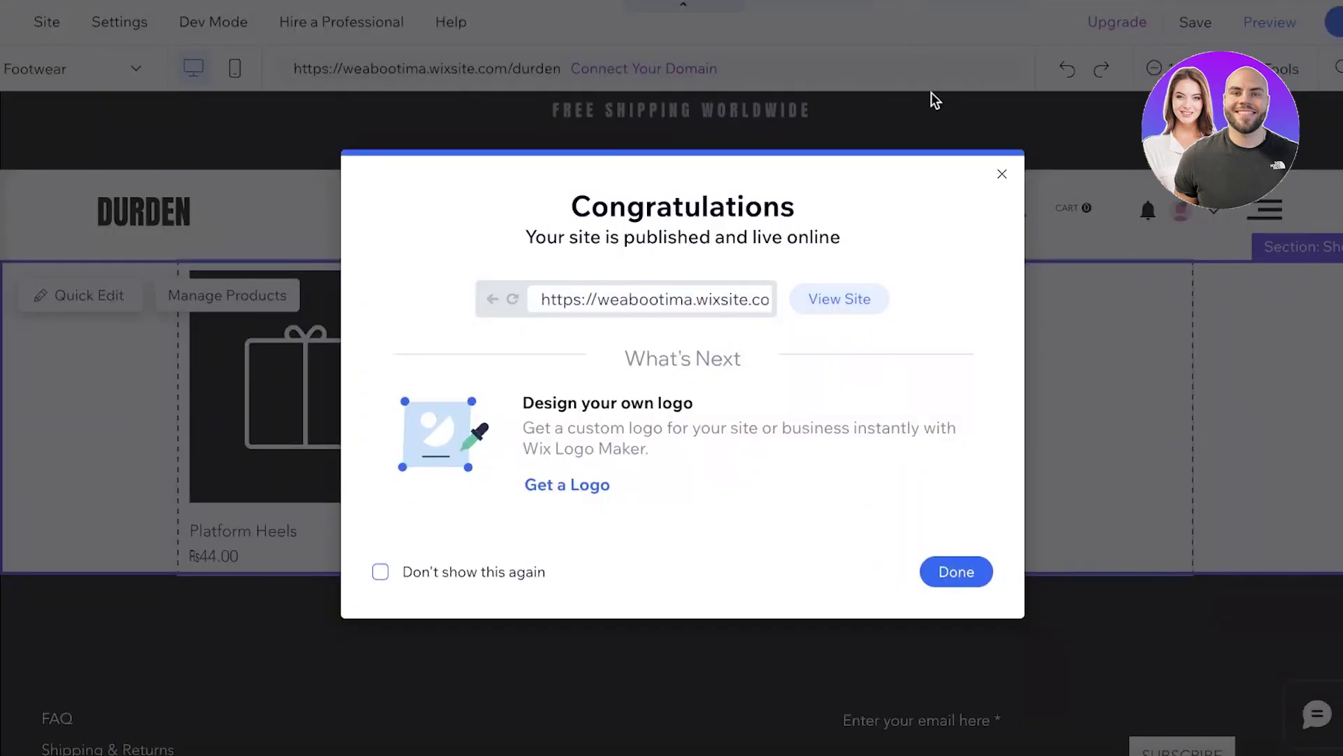
Dismiss the publish confirmation and review the dashboard's Products list and the store setup checklist on Home
left_click(1001, 175)
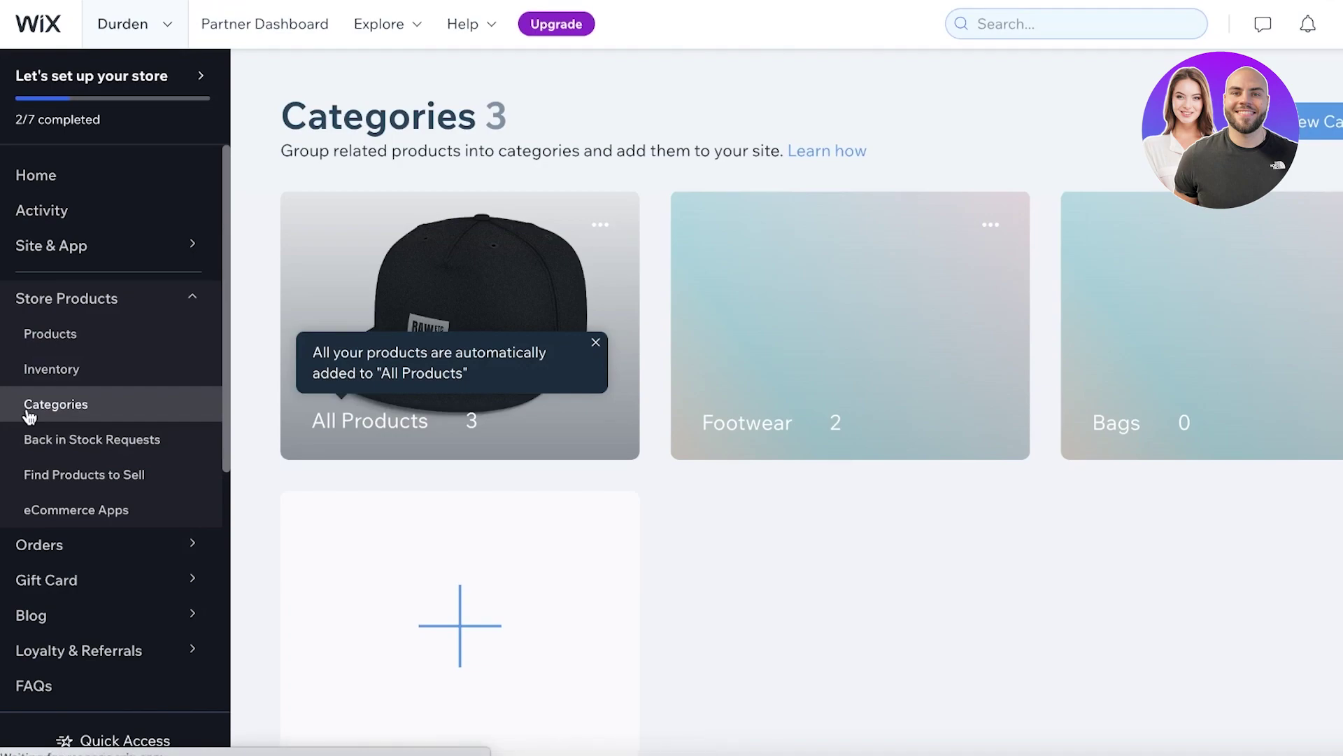
left_click(79, 341)
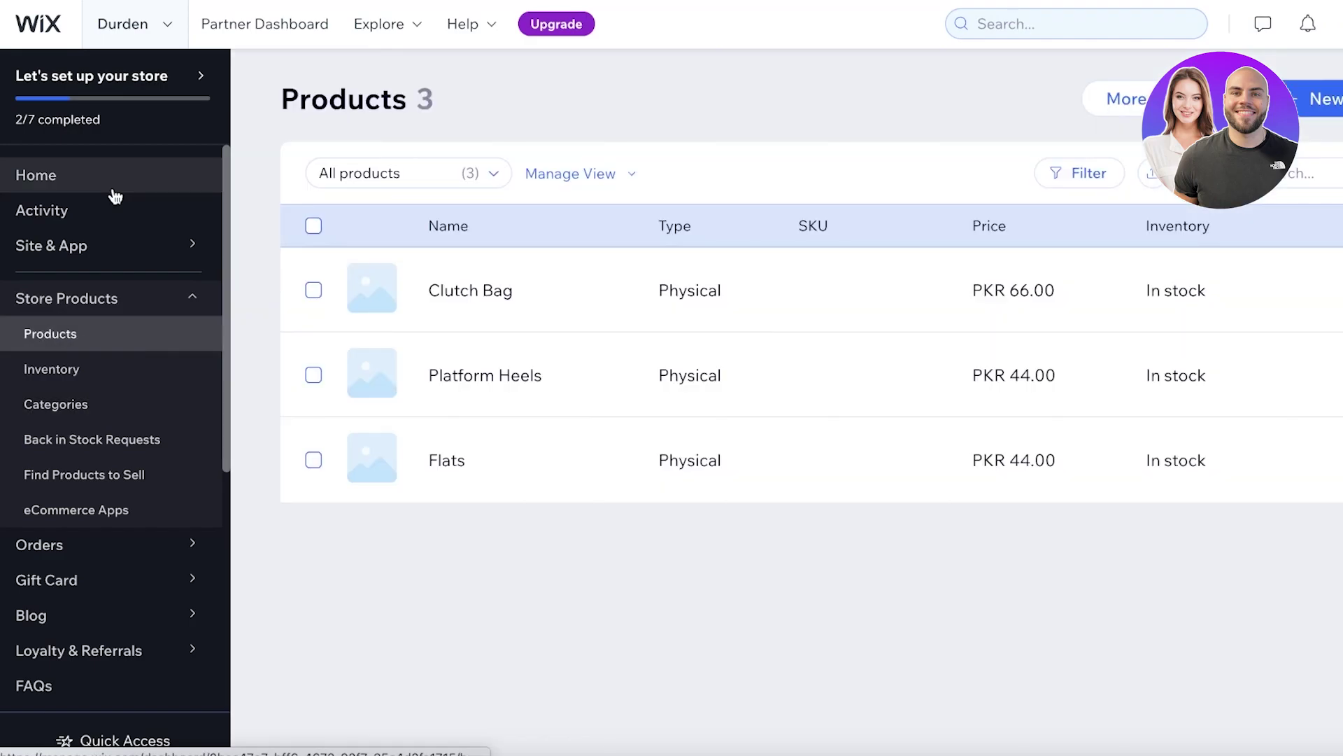
left_click(114, 191)
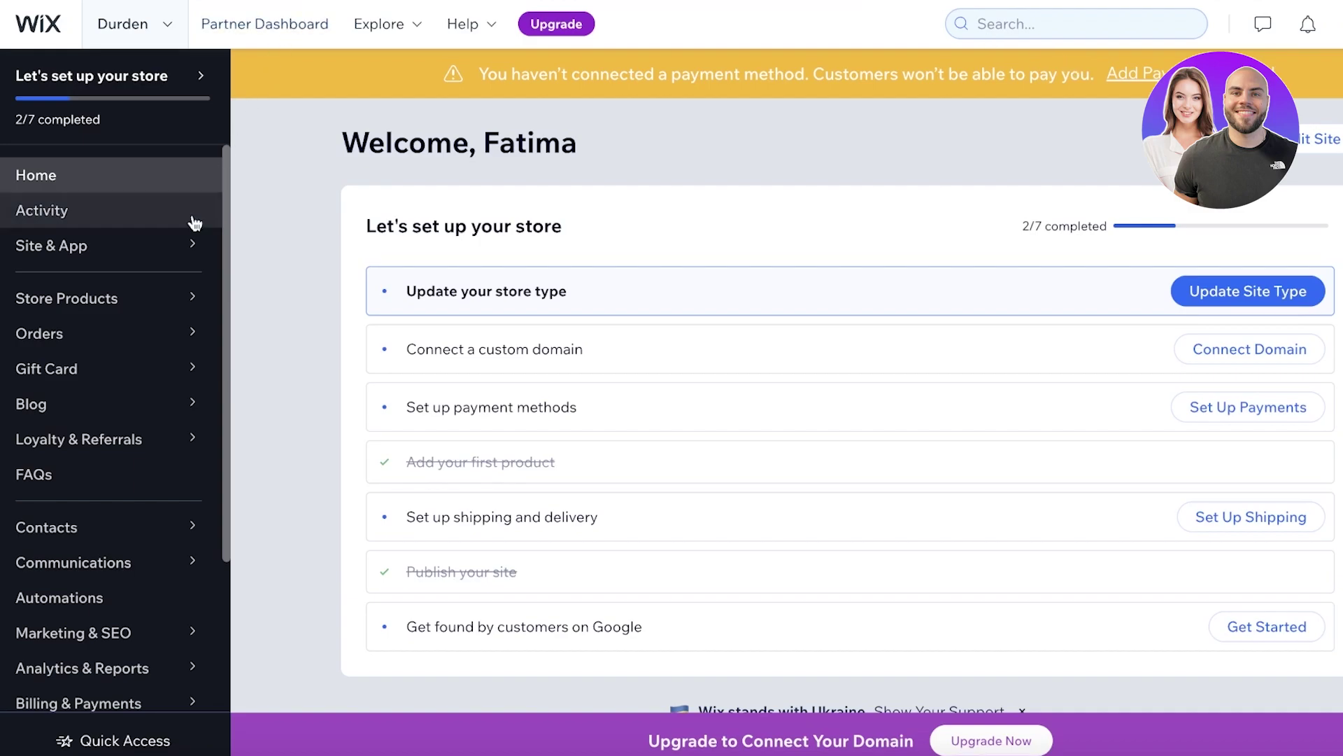
left_click(144, 308)
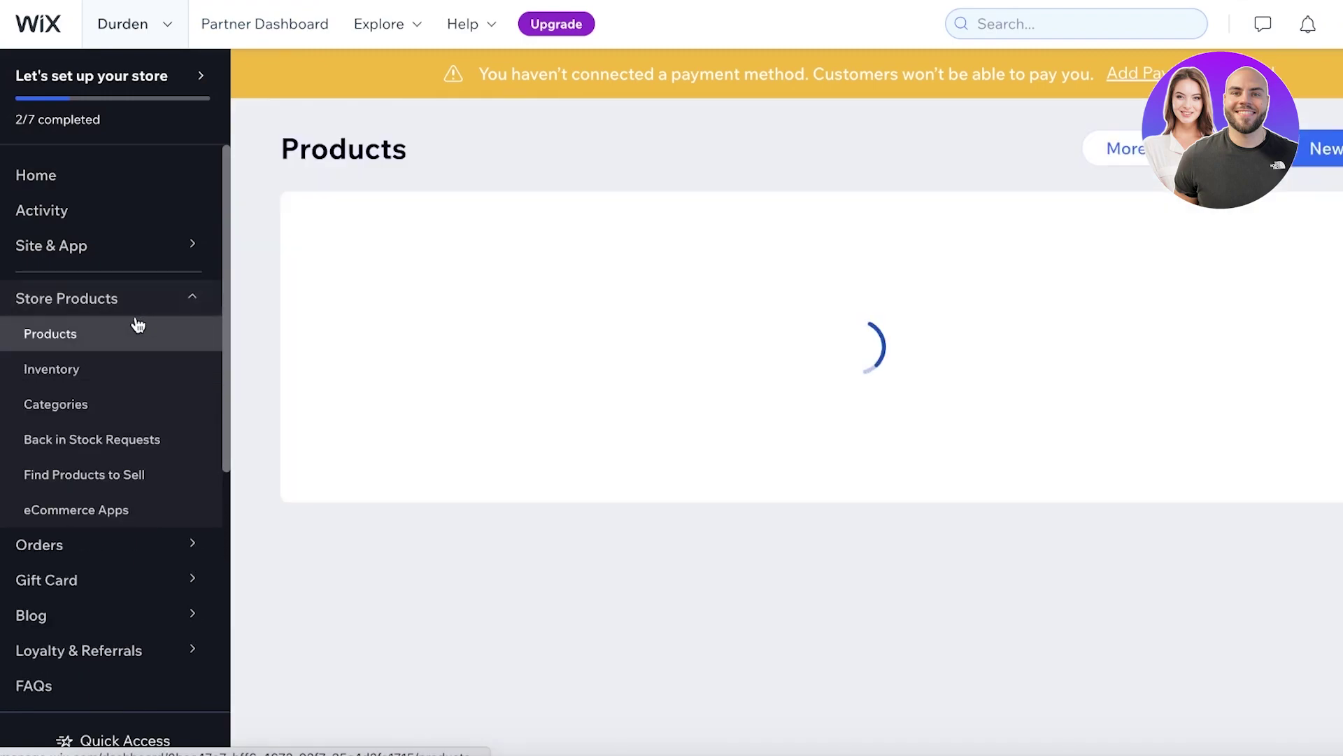
Review the store's Categories page, then open the Clutch Bag product and examine its info, pricing, marketing and advanced sections
left_click(88, 405)
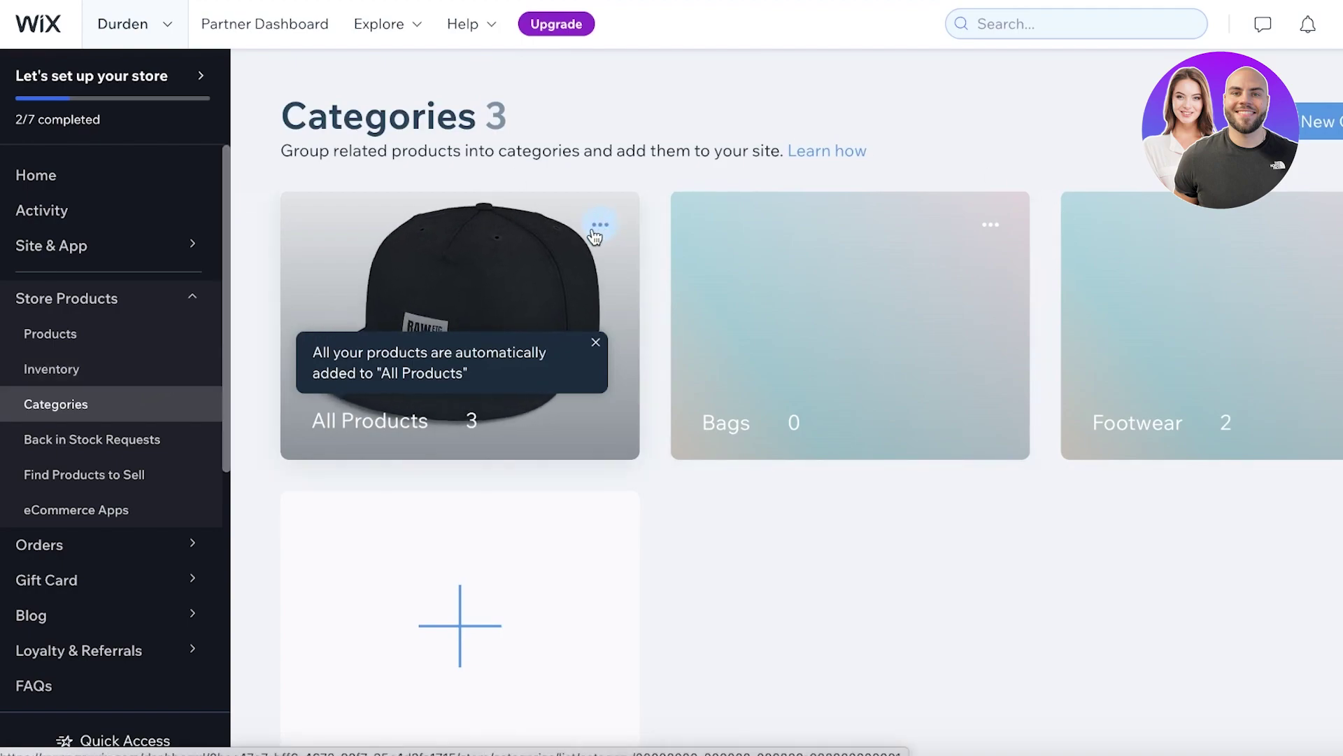
left_click(56, 348)
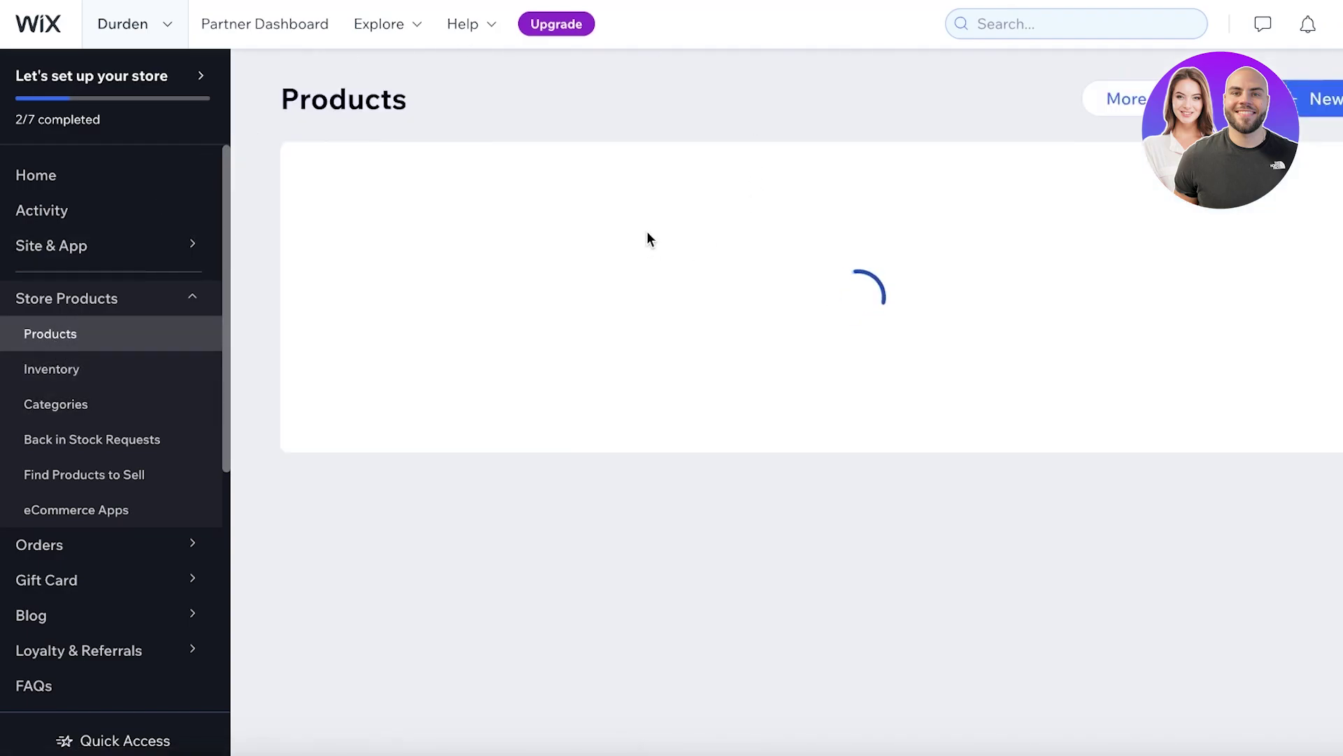
left_click(574, 298)
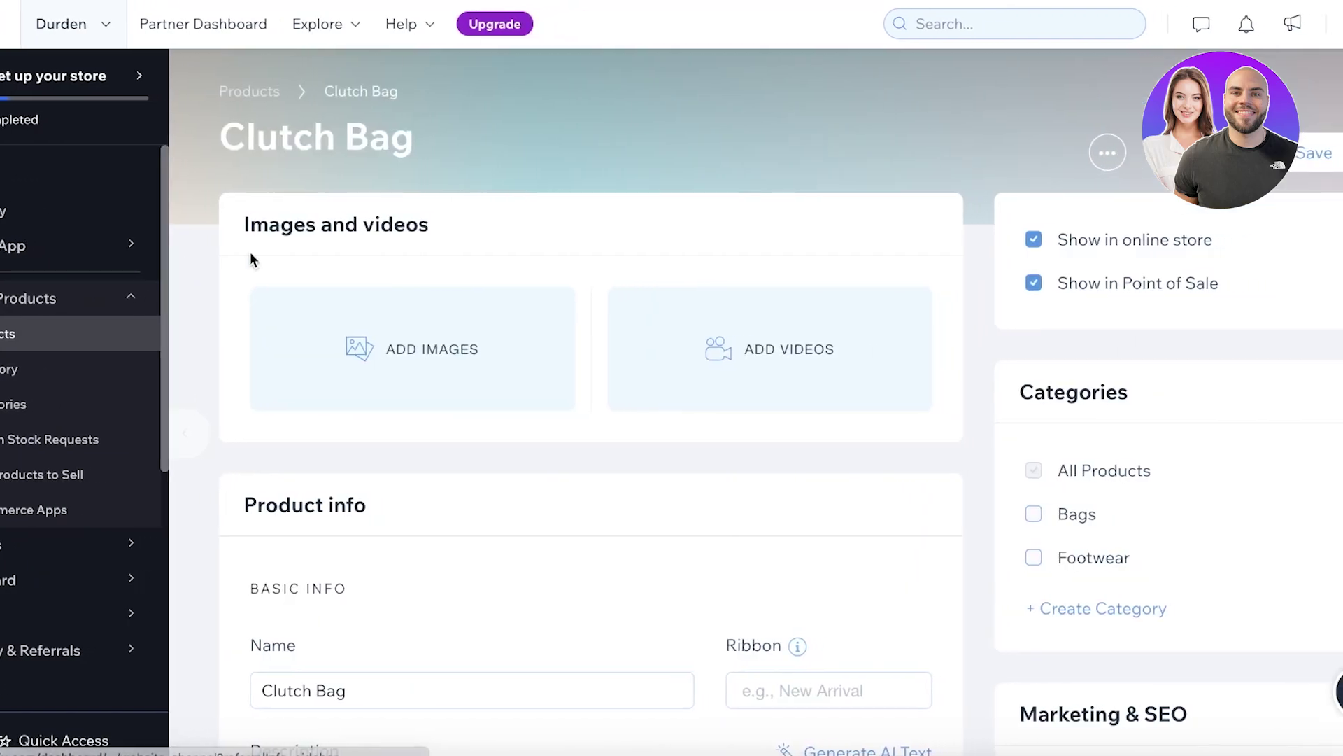
scroll(1002, 302, "down", 4)
scroll(1006, 319, "down", 15)
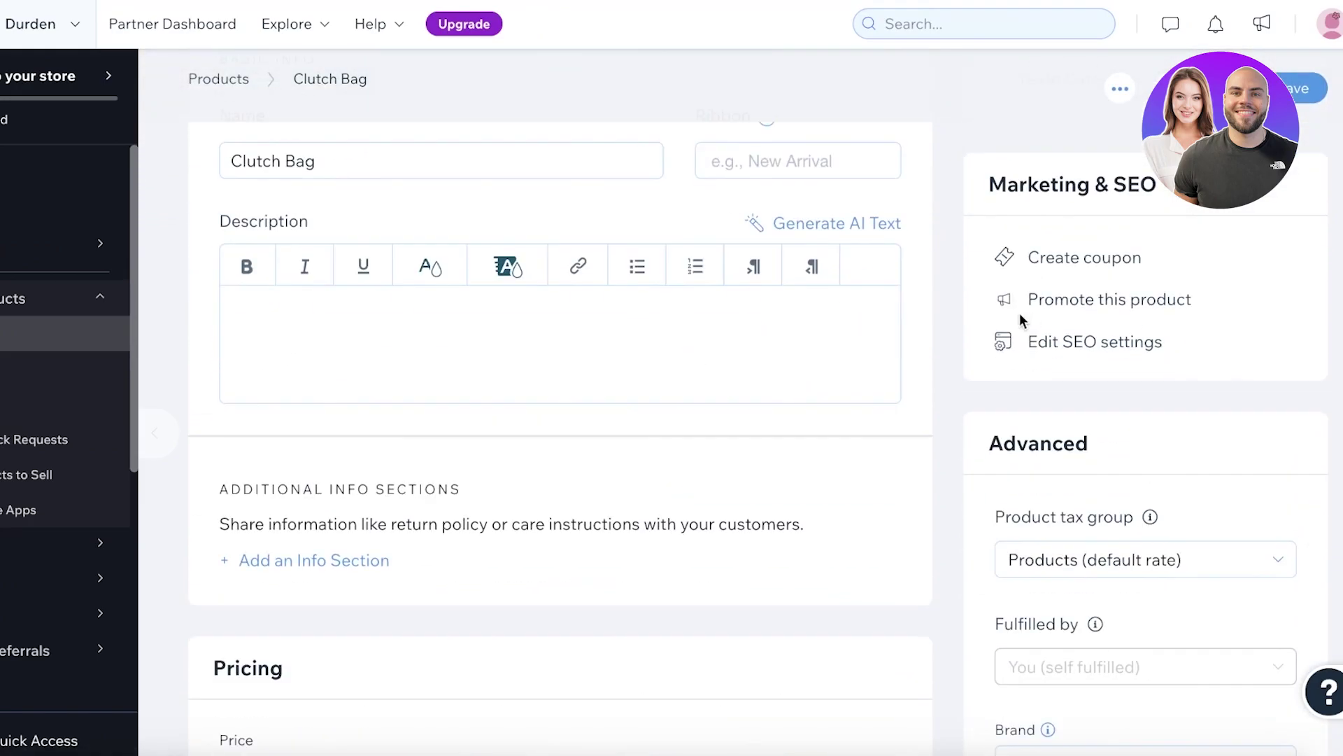
scroll(983, 294, "up", 5)
scroll(1069, 287, "up", 3)
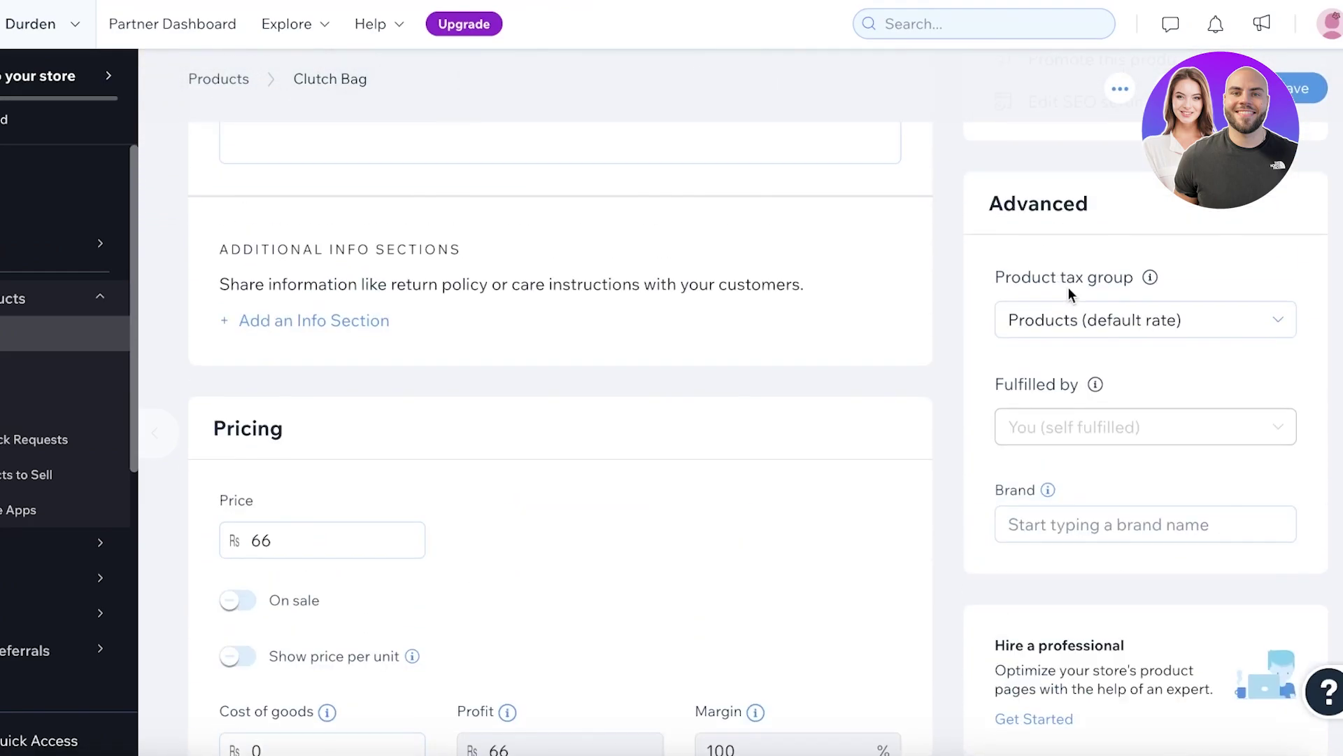
scroll(1068, 287, "up", 6)
scroll(1069, 301, "down", 2)
scroll(1069, 302, "down", 5)
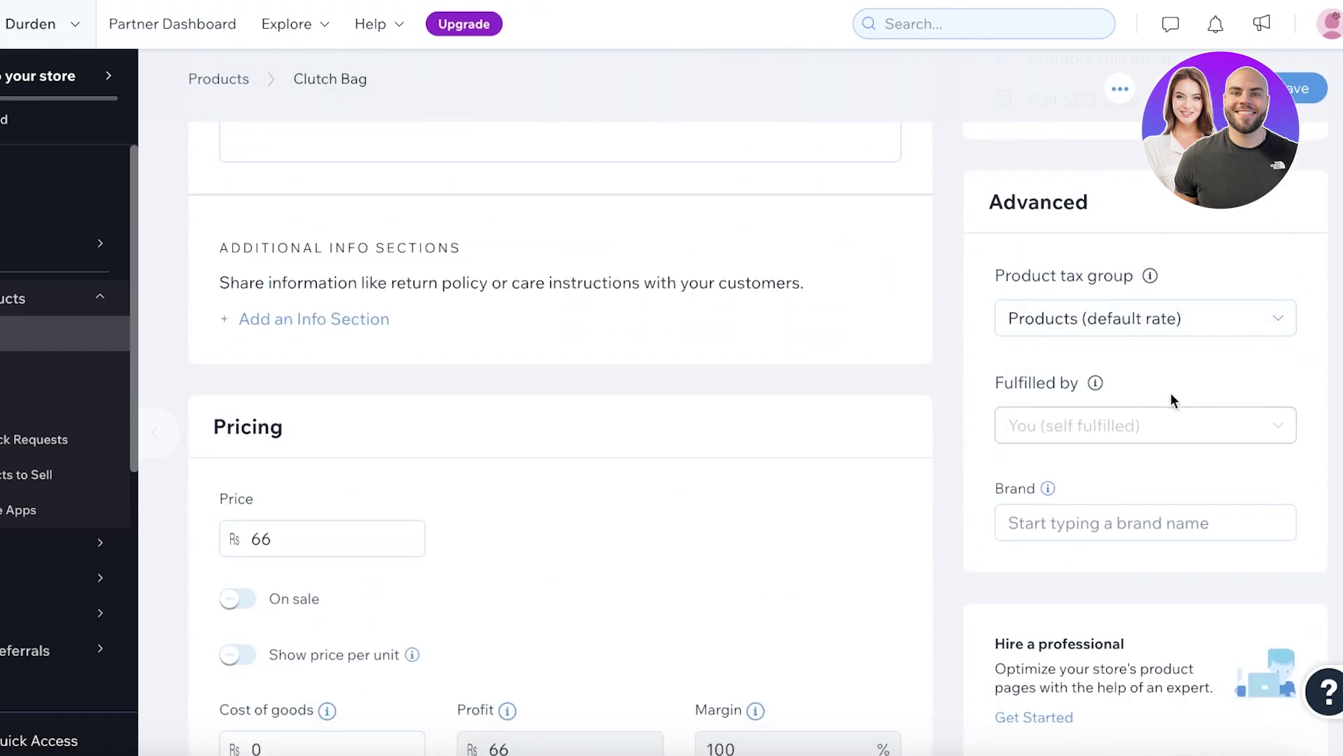
Check the Clutch Bag's product tax group options and brand field, then return to its basic info
left_click(1136, 329)
left_click(1125, 355)
left_click(1067, 525)
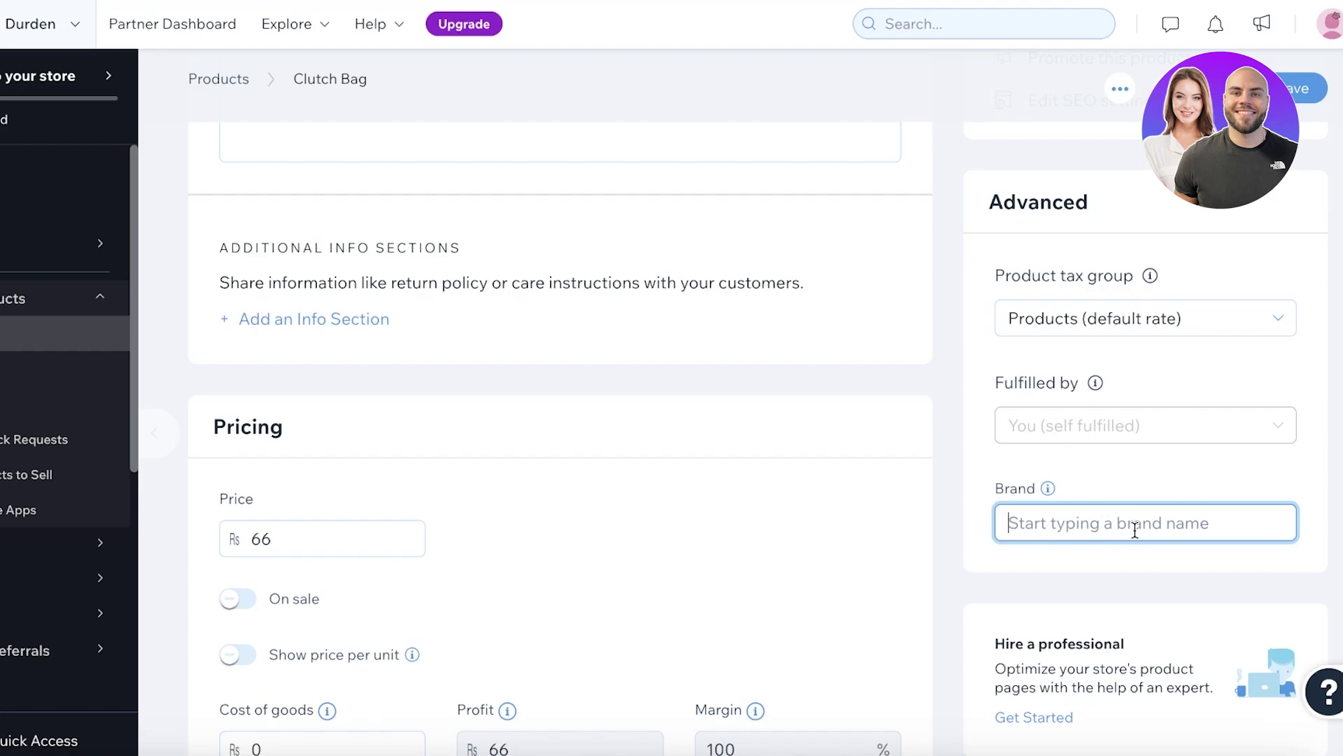
scroll(1139, 504, "up", 8)
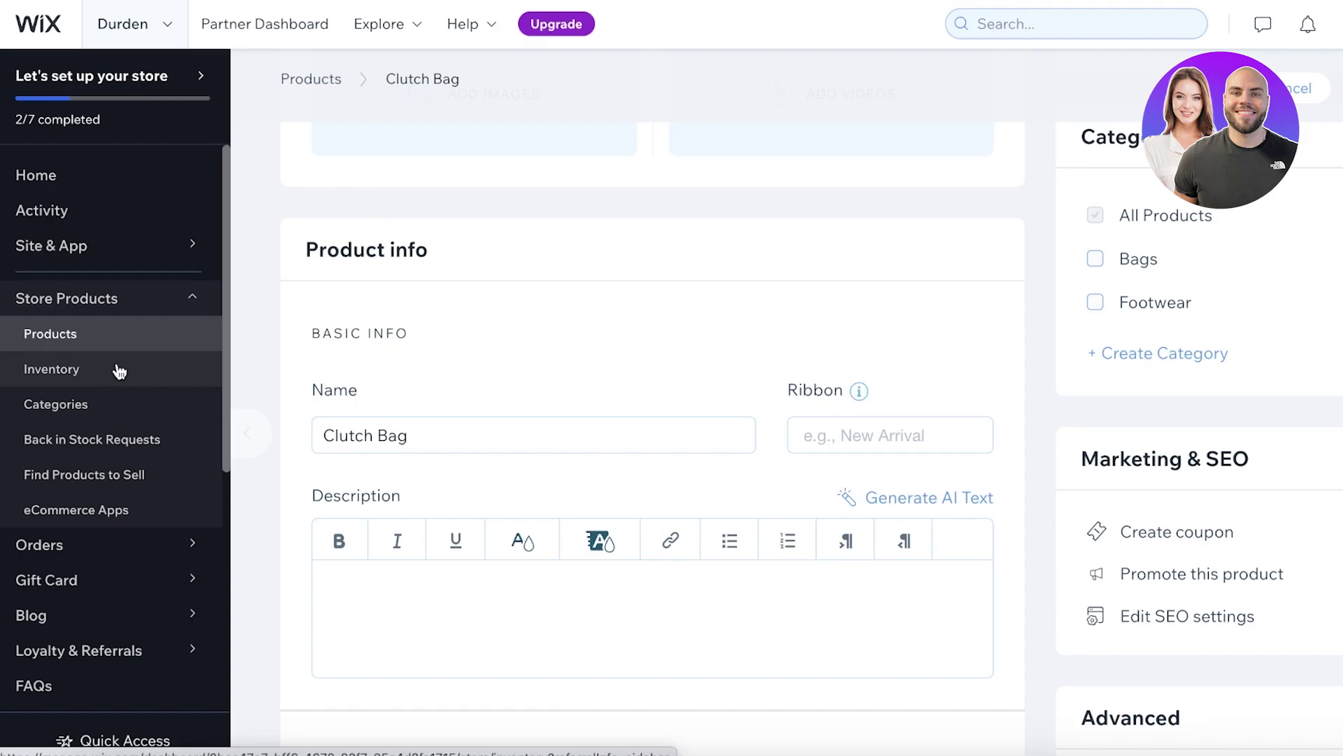
Review the Home checklist, Products list, Back in Stock Requests, Find Products to Sell and the Clutch Bag's stock status options in Inventory
left_click(150, 185)
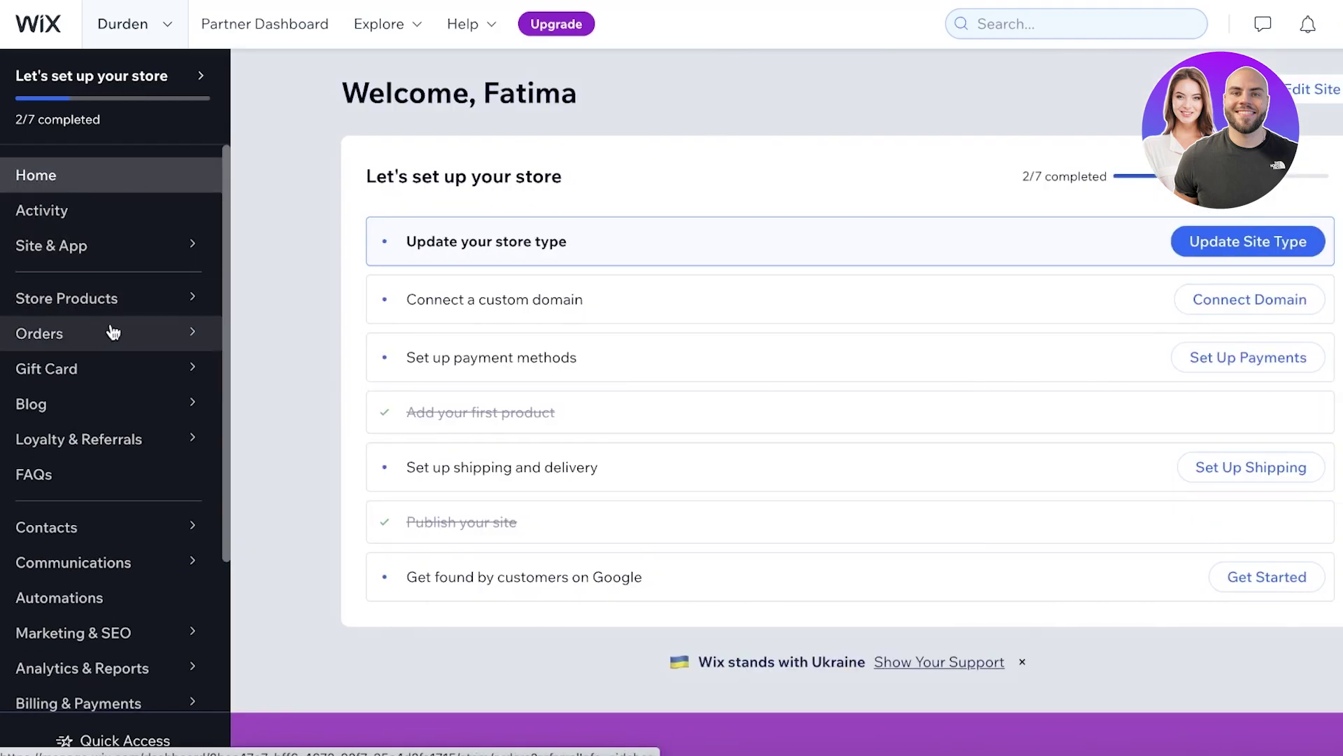
left_click(187, 300)
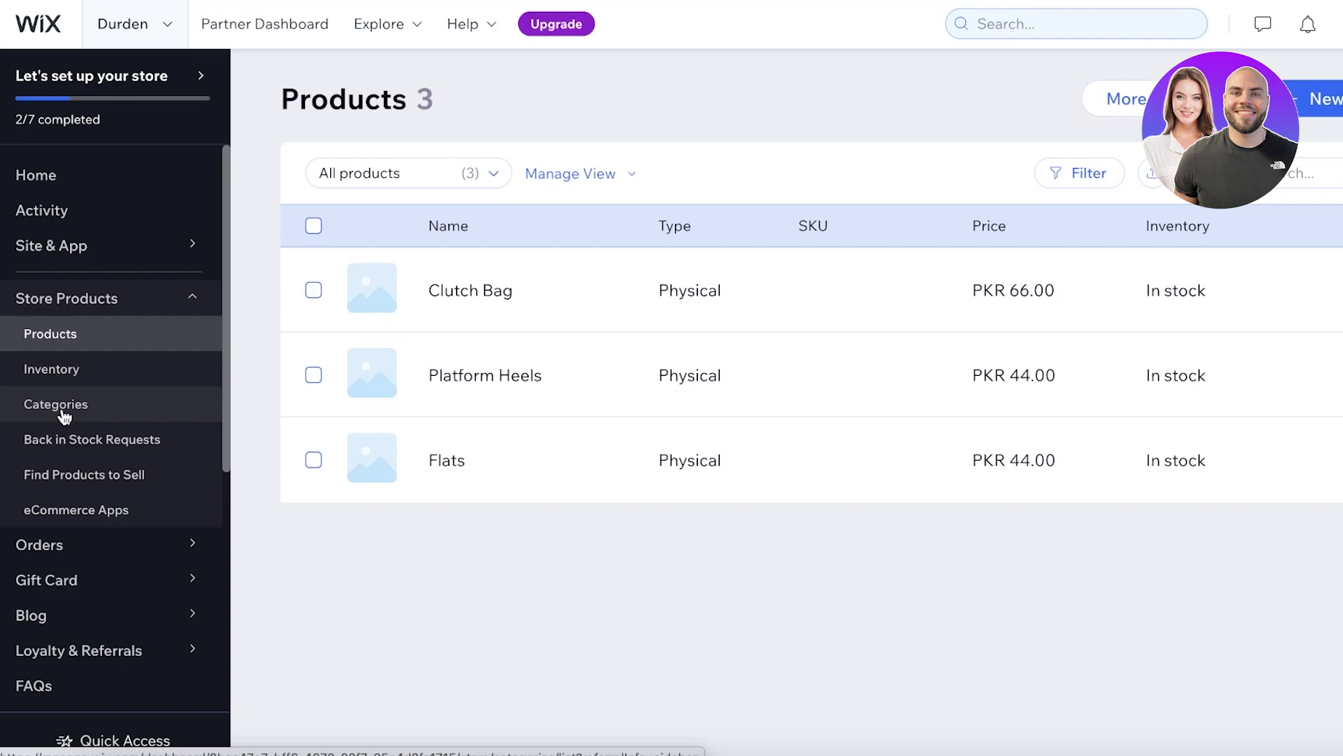
left_click(51, 439)
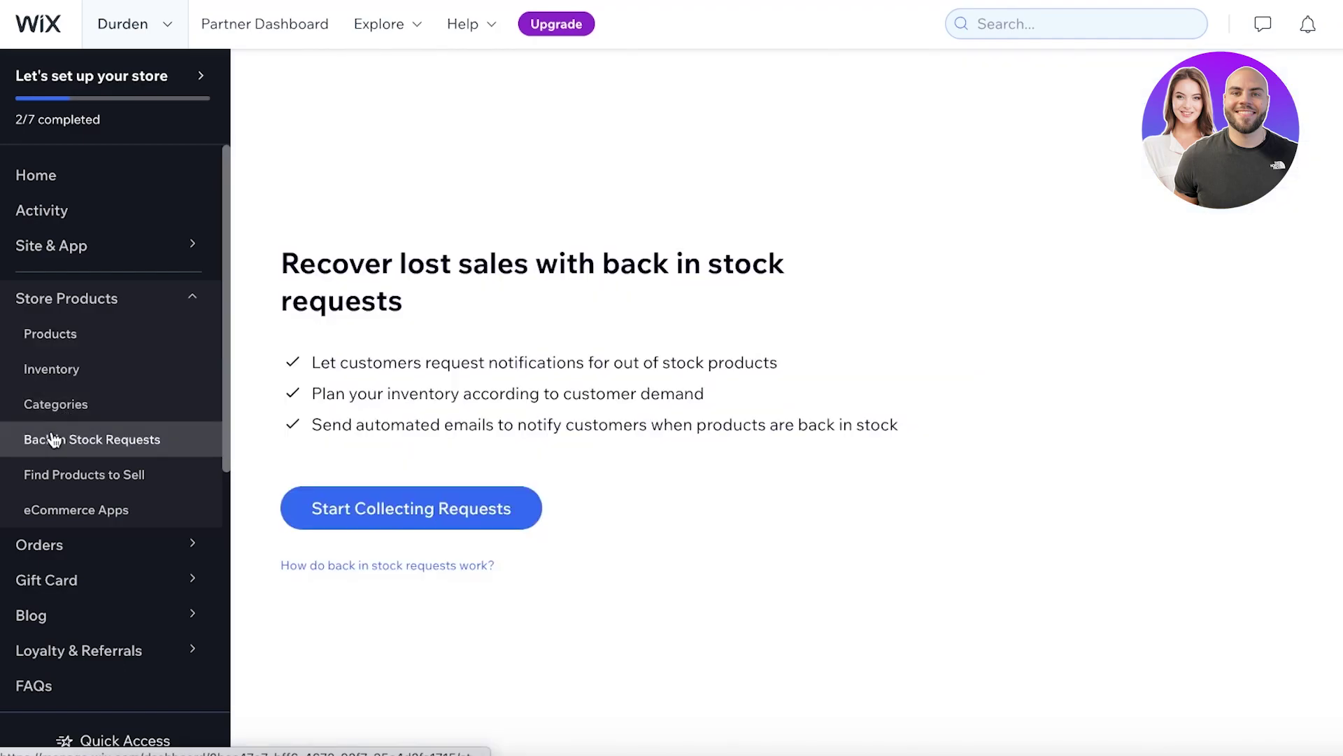
left_click(42, 475)
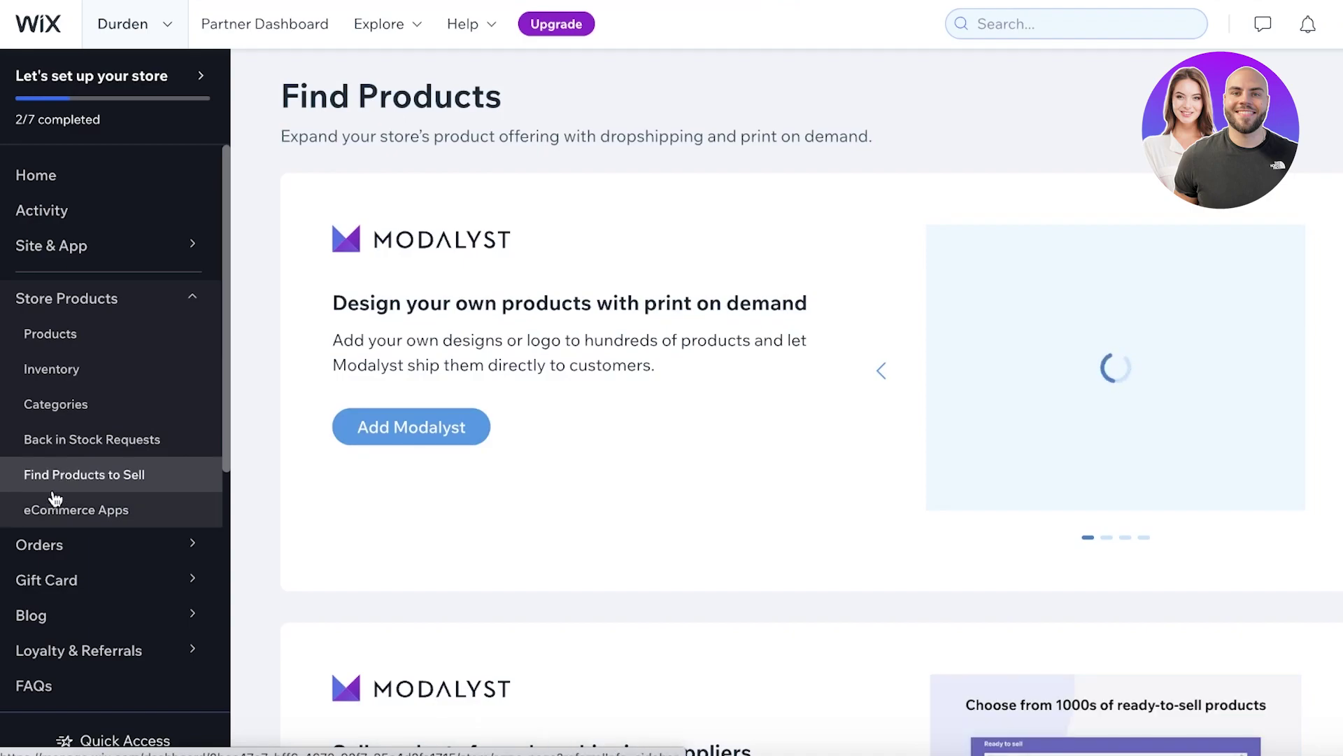
left_click(87, 380)
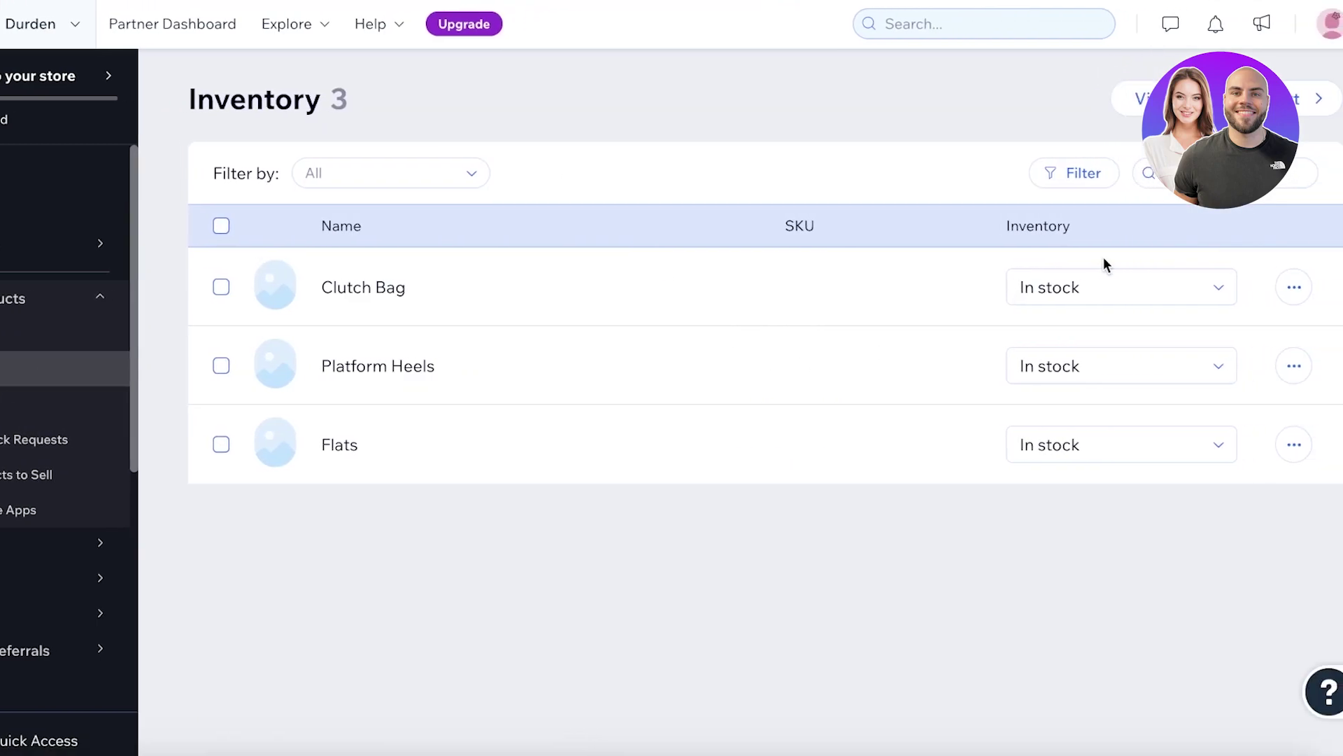
left_click(1111, 288)
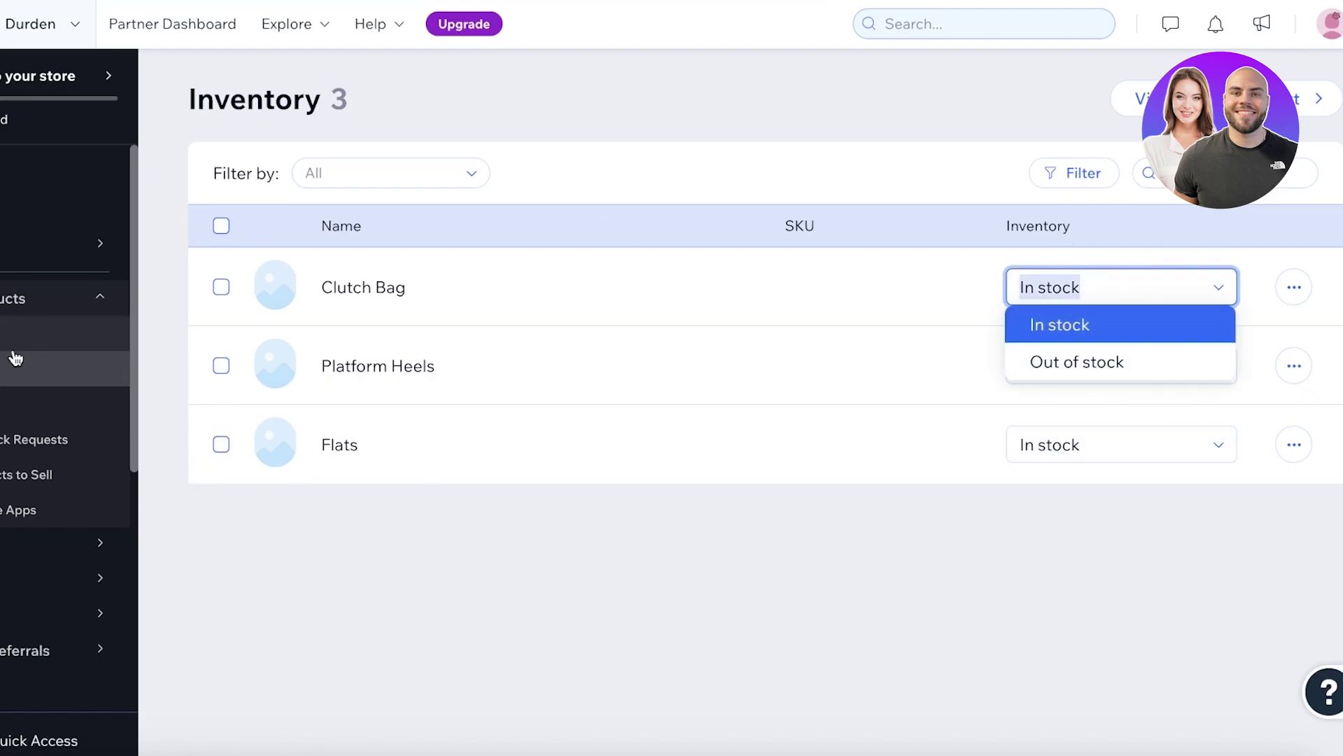
Create a new store category named Jewellery and save it without products
left_click(21, 404)
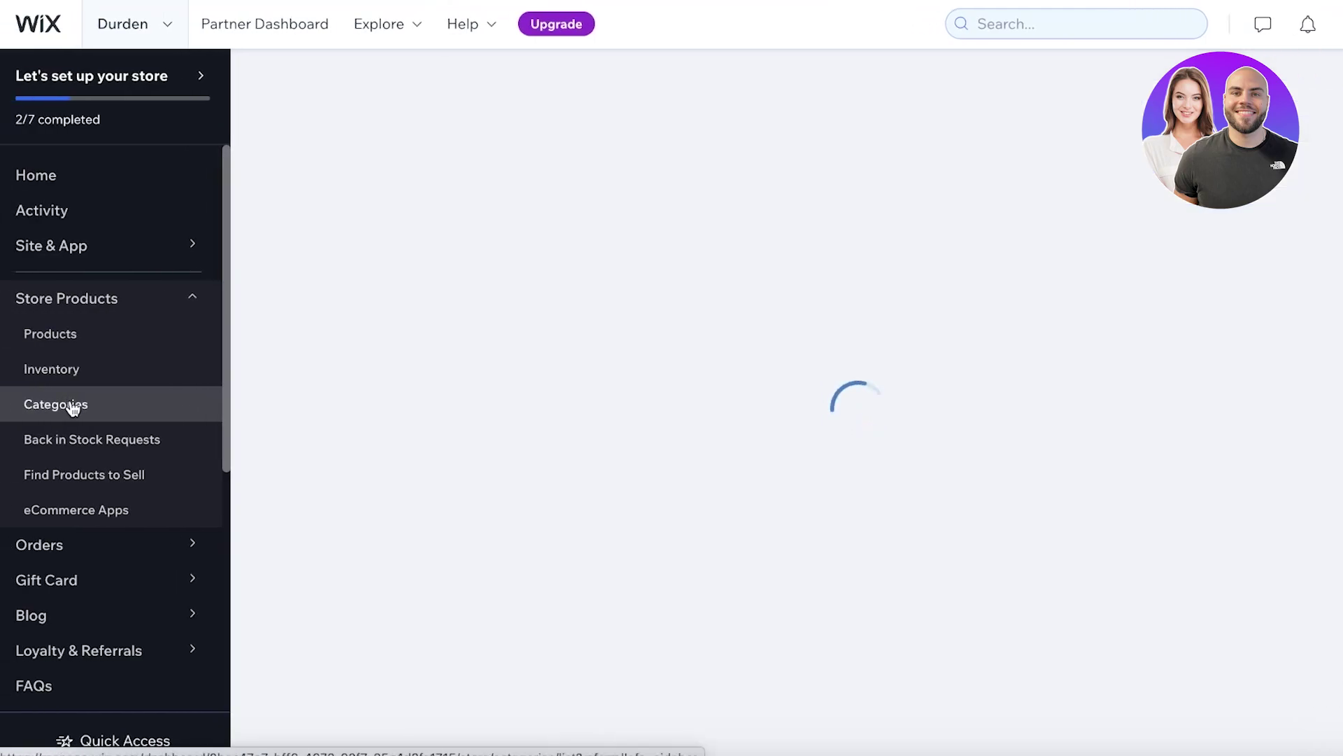
scroll(72, 410, "down", 5)
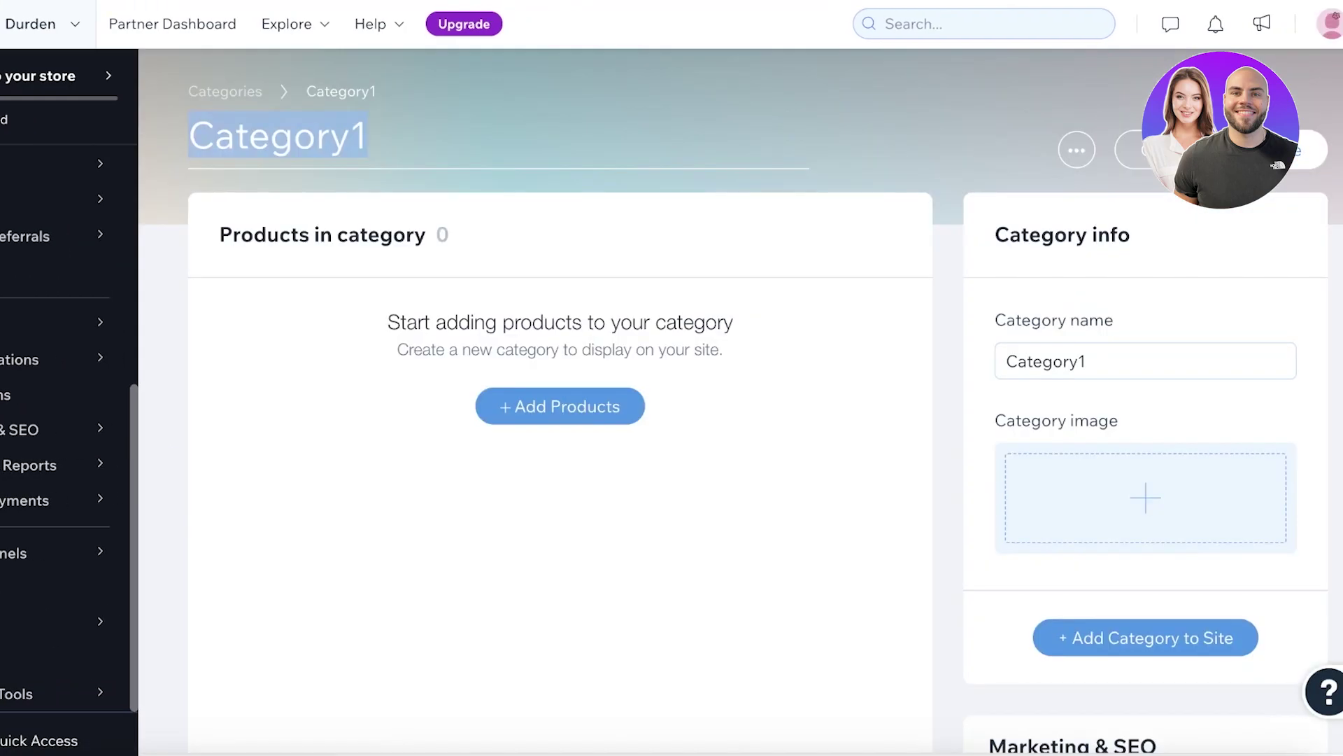
scroll(1121, 287, "down", 4)
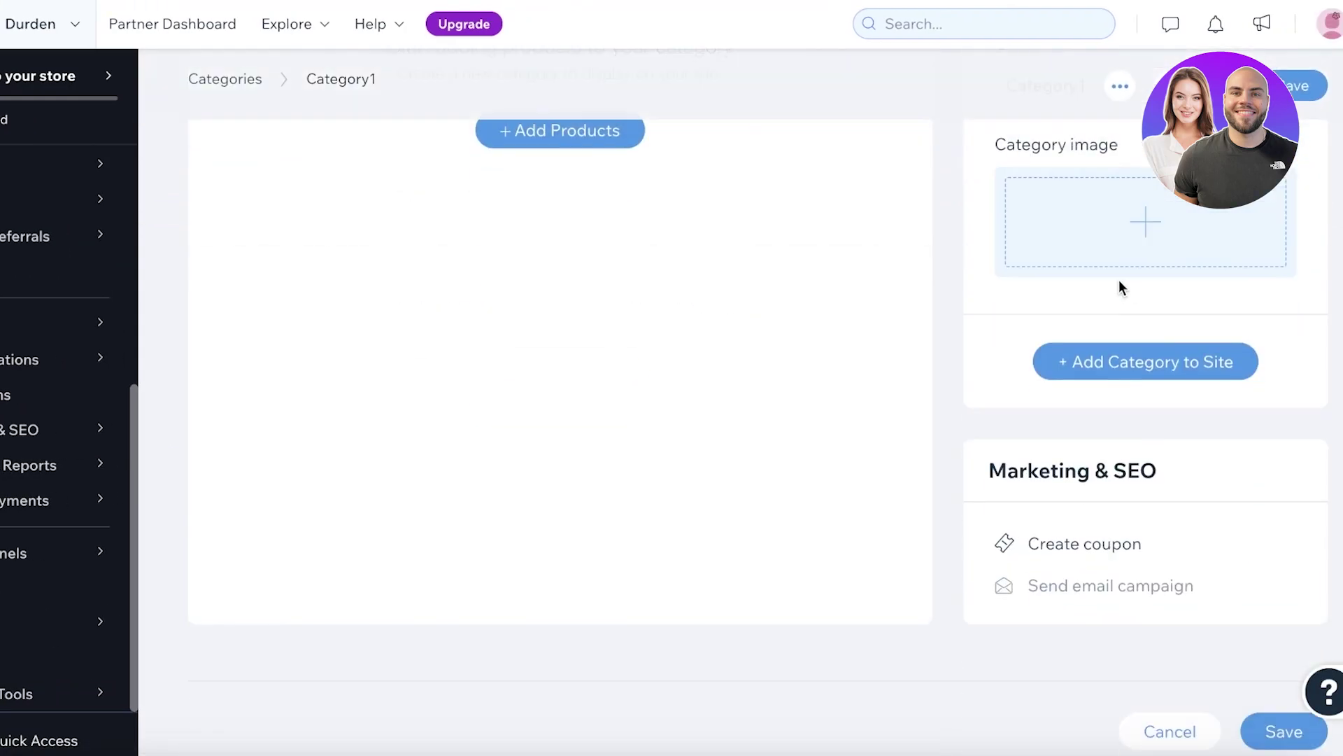
scroll(1120, 287, "up", 4)
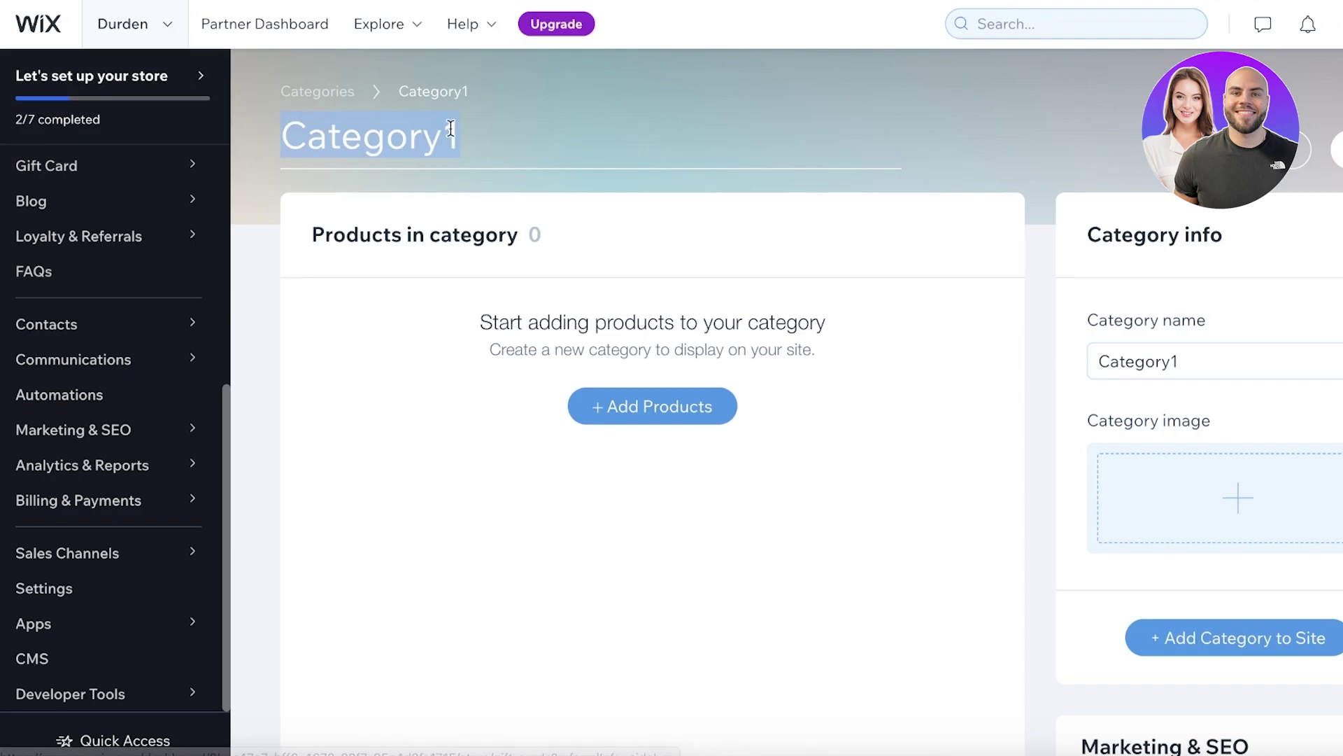
type("Jewellery")
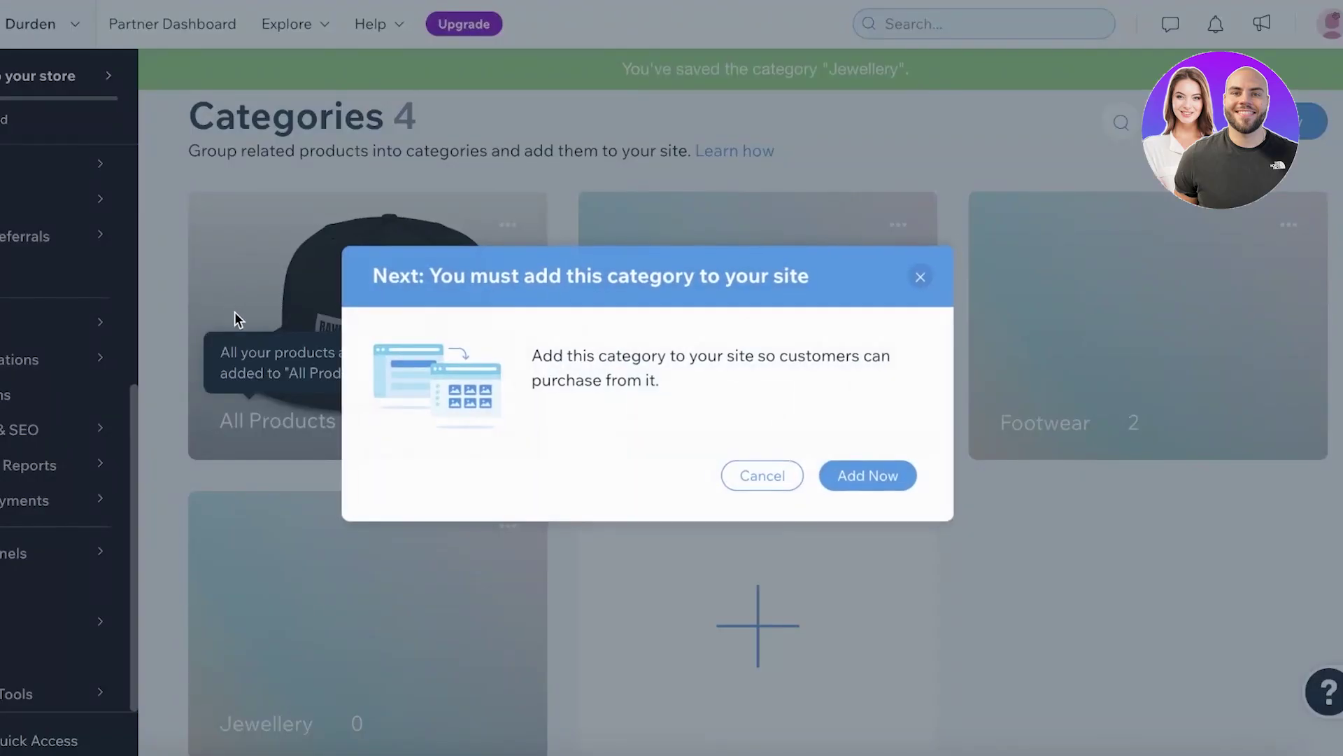
Open the site editor from the new Jewellery category, look over the Shop page's products and dismiss the offer to add the category
left_click(868, 478)
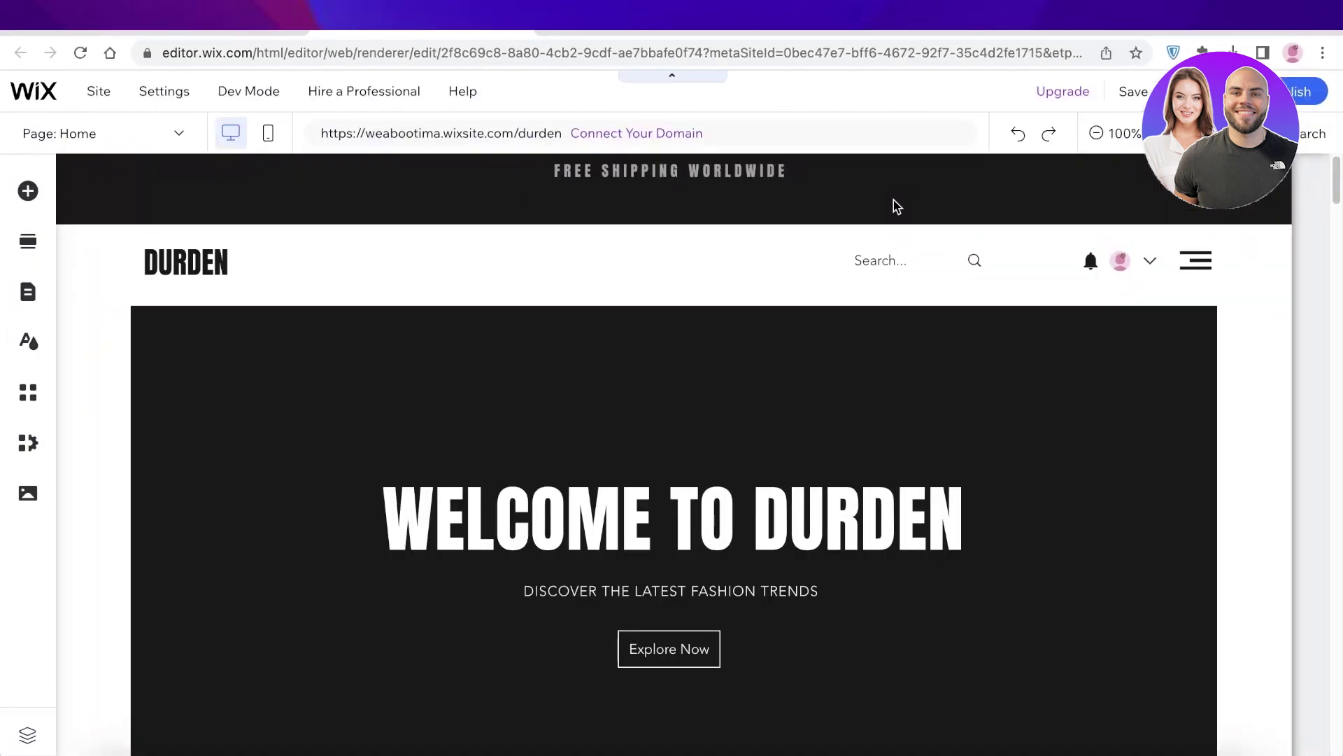
scroll(896, 207, "down", 6)
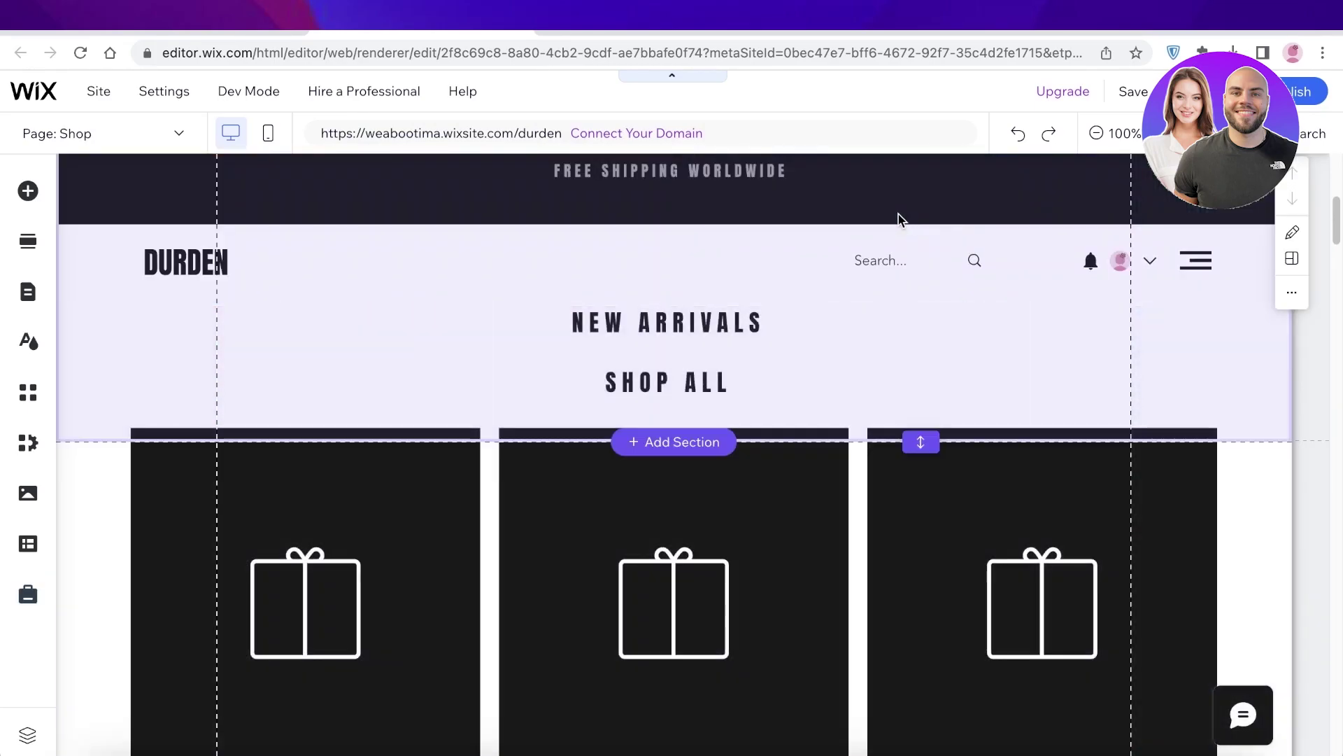
scroll(898, 214, "down", 5)
scroll(898, 218, "up", 4)
left_click(894, 231)
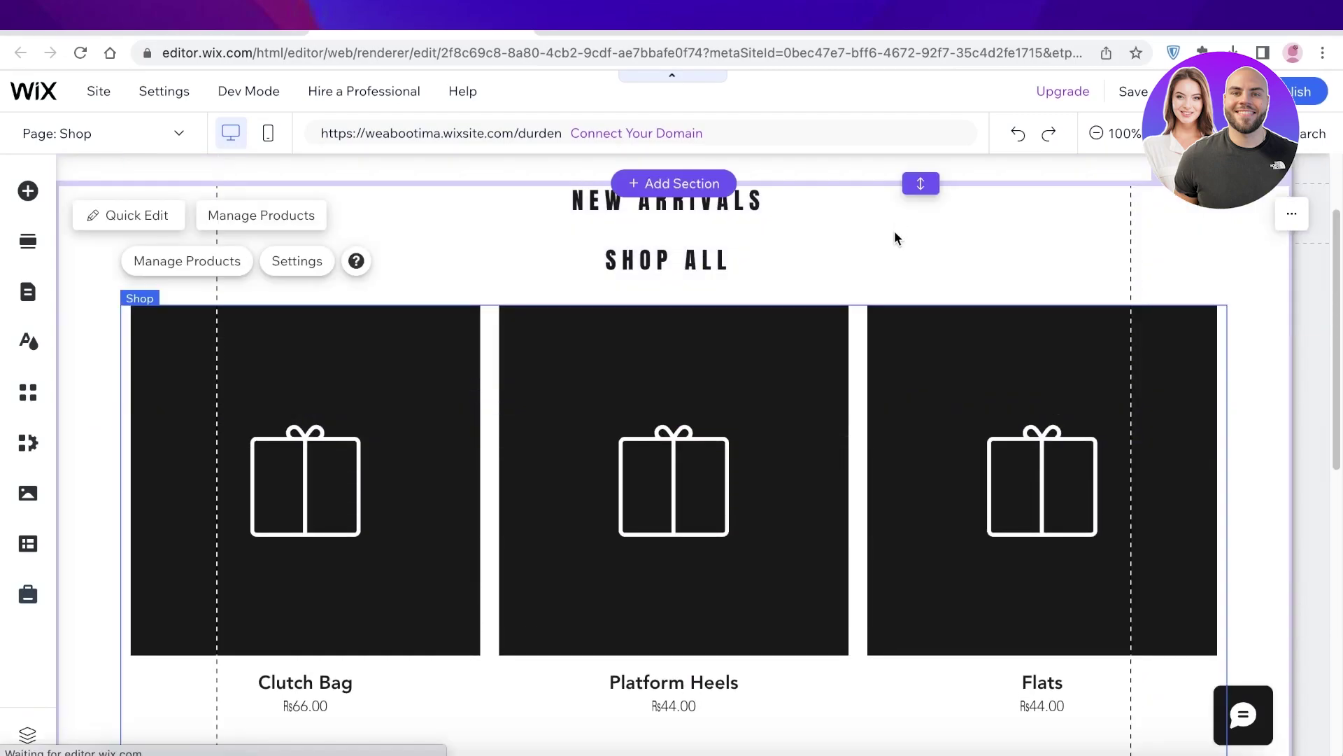
scroll(894, 231, "down", 6)
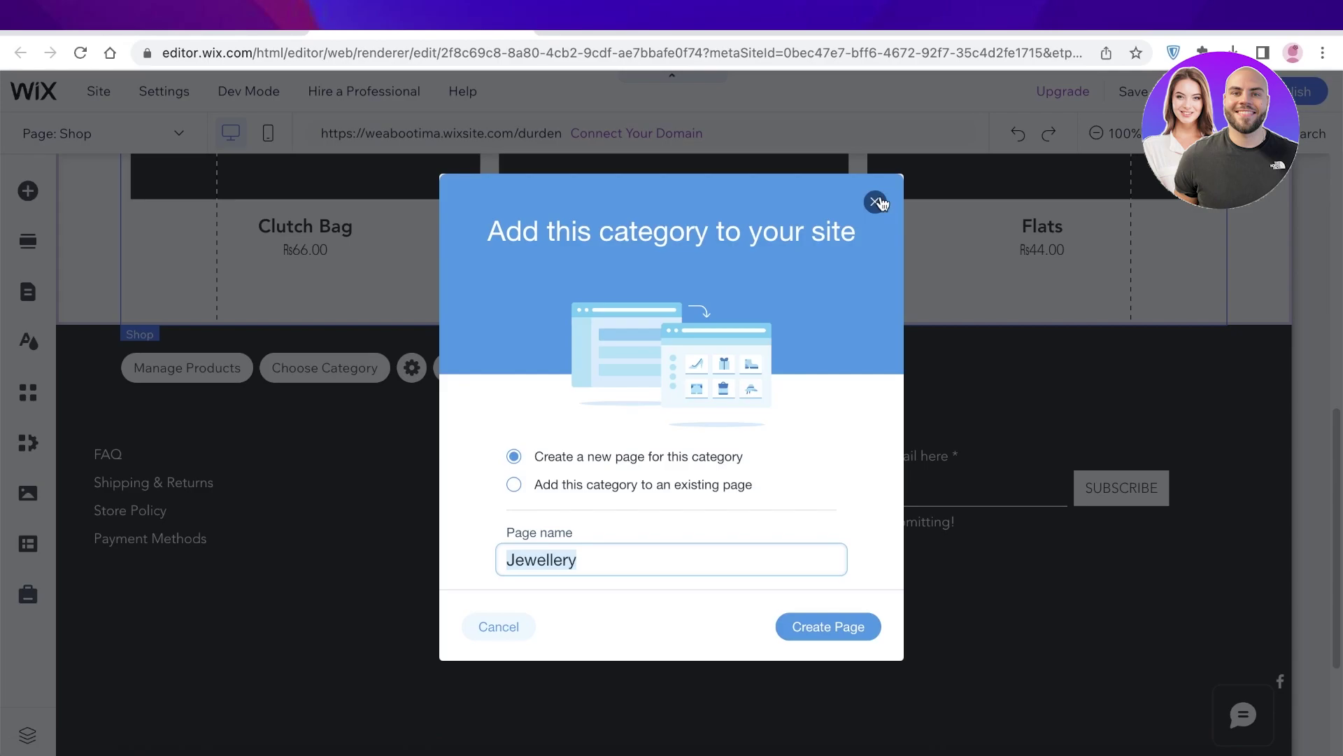
left_click(876, 202)
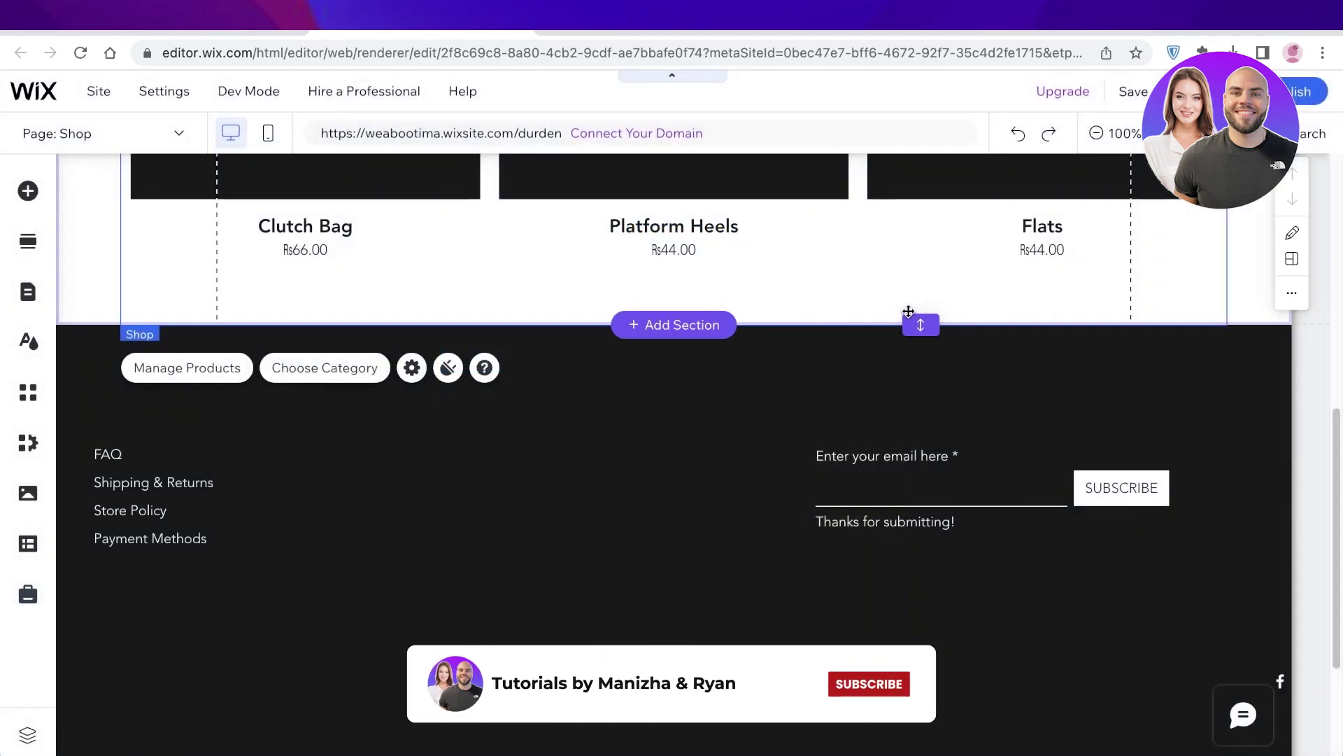